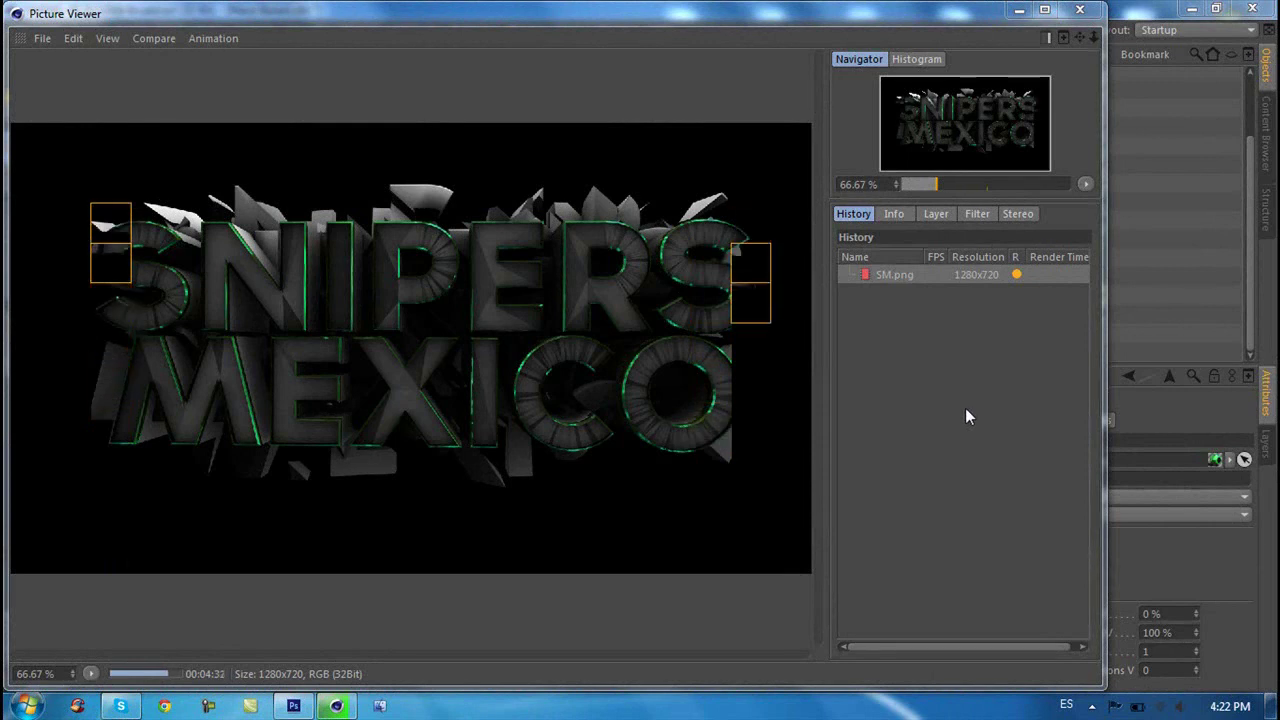
Step: Close Cinema 4D's Picture Viewer showing the finished SM.png SNIPERS MEXICO render
click(1081, 10)
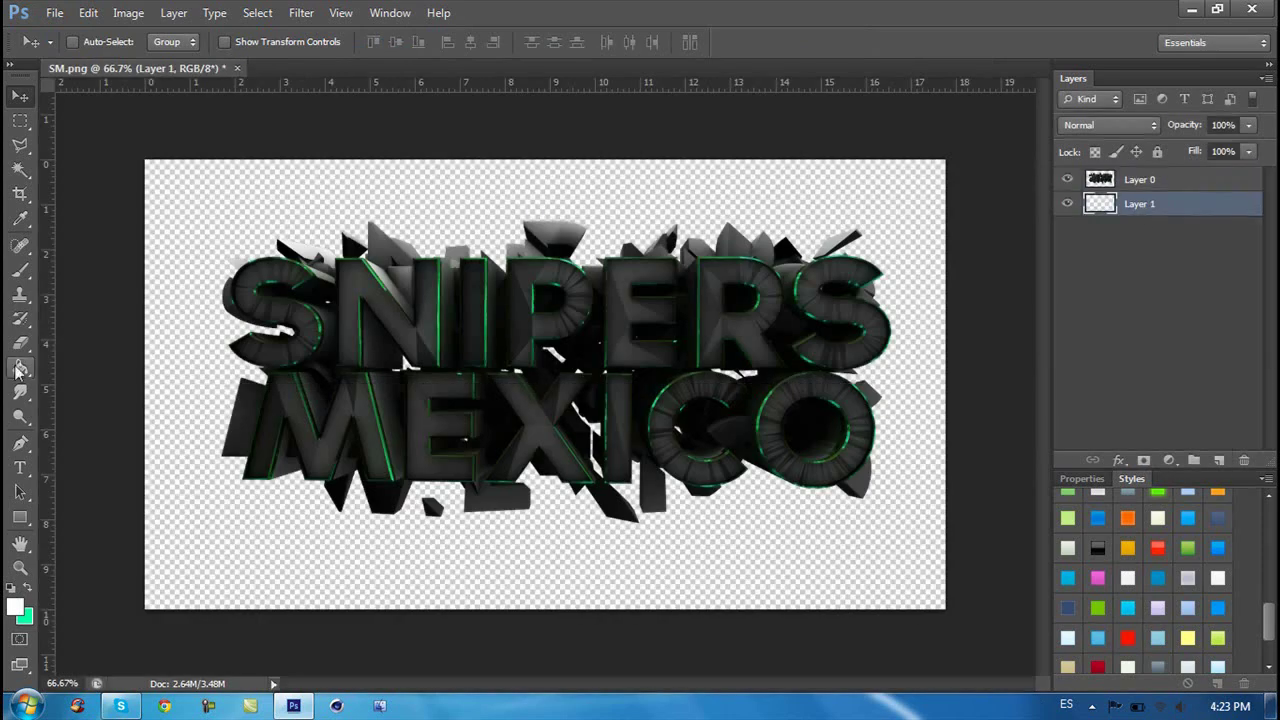
Step: Fill the transparent background of SM.png with light grey
click(17, 370)
click(197, 352)
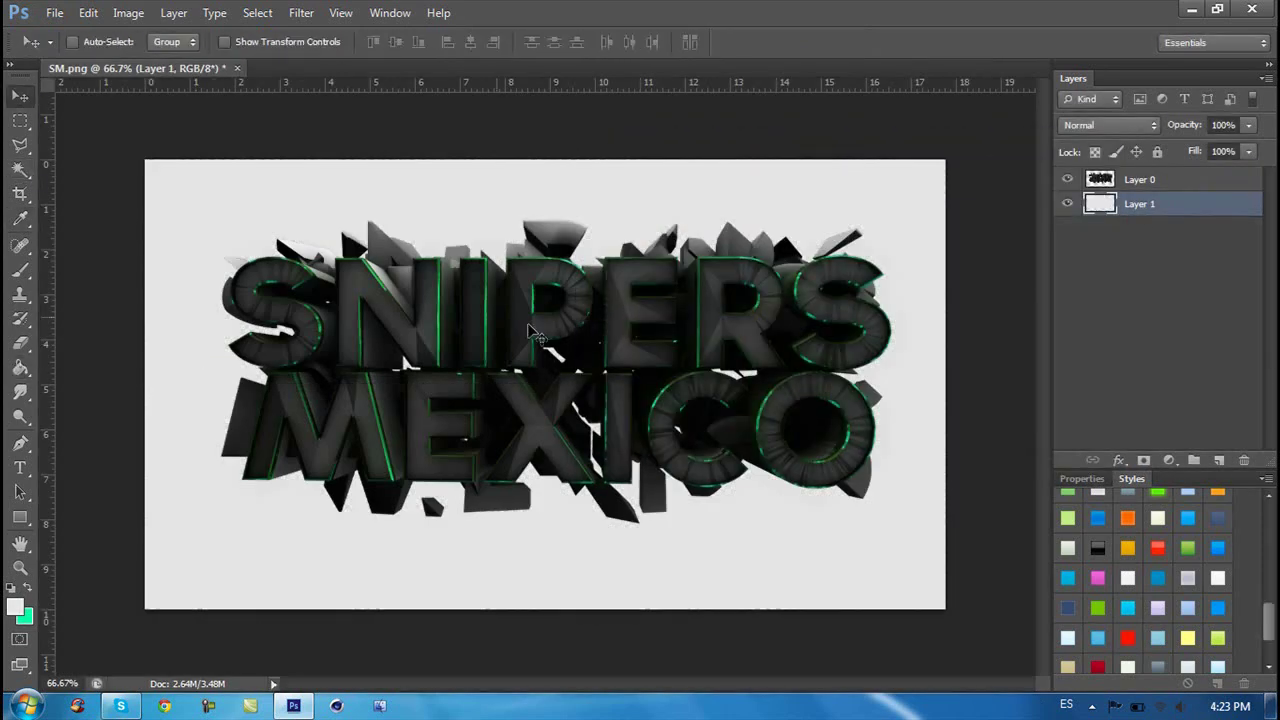
ctrl+drag(533, 333, 700, 337)
Step: Give Layer 0 a drop shadow, a gradient overlay and a white satin effect
double_click(1140, 179)
click(724, 363)
drag(918, 221, 937, 245)
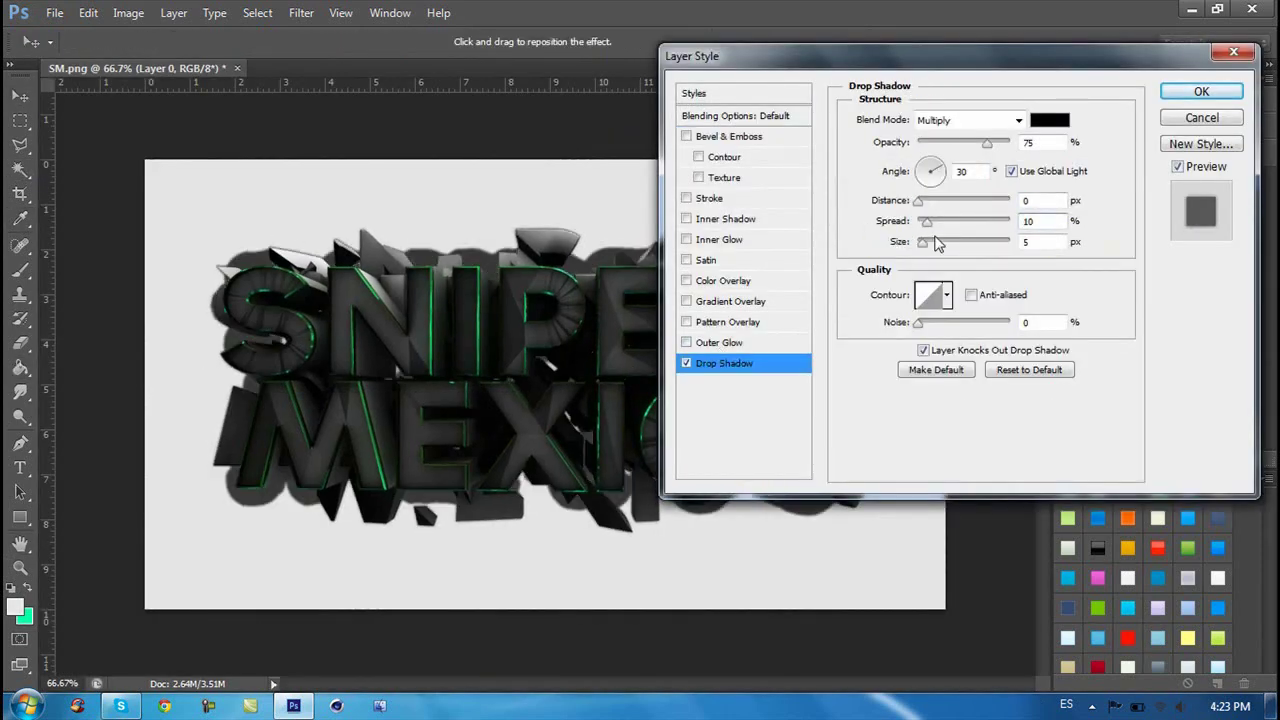
click(730, 301)
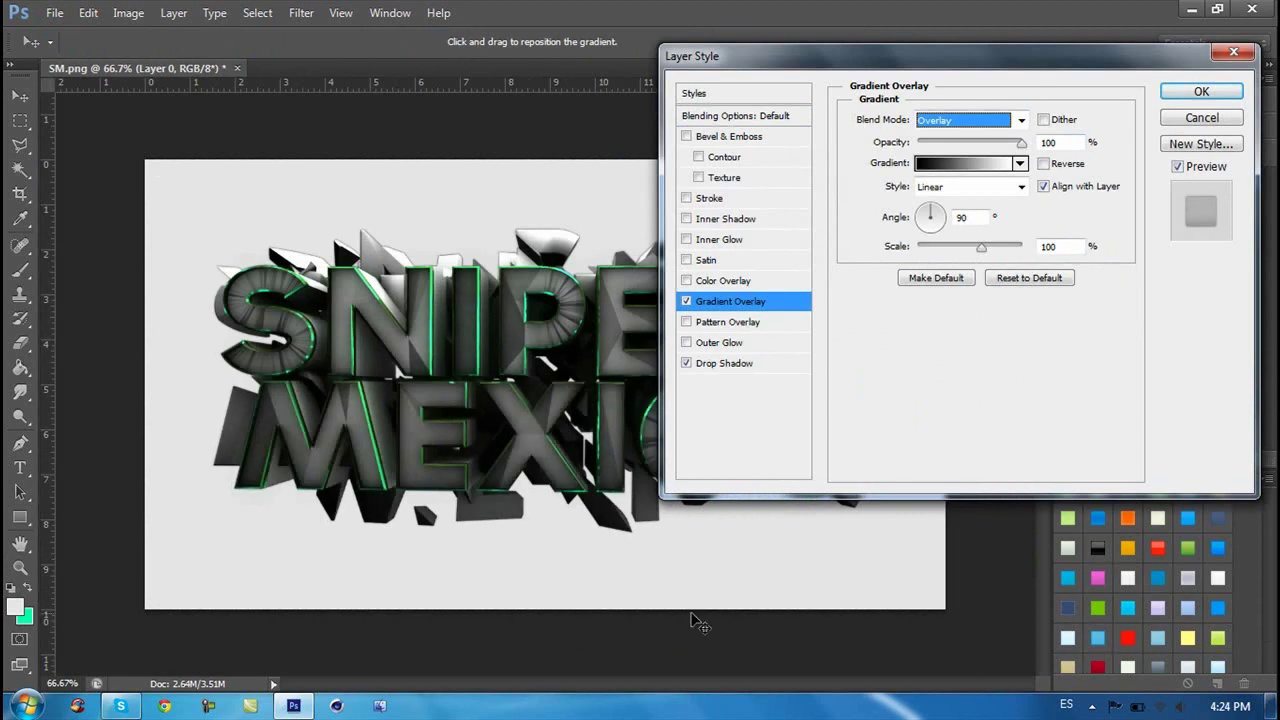
click(706, 259)
click(1049, 119)
click(1080, 160)
Step: Check the stroke settings, apply the layer style, and open 1400 Mace Pack.psd
click(700, 198)
click(1201, 117)
key(ctrl+o)
double_click(567, 165)
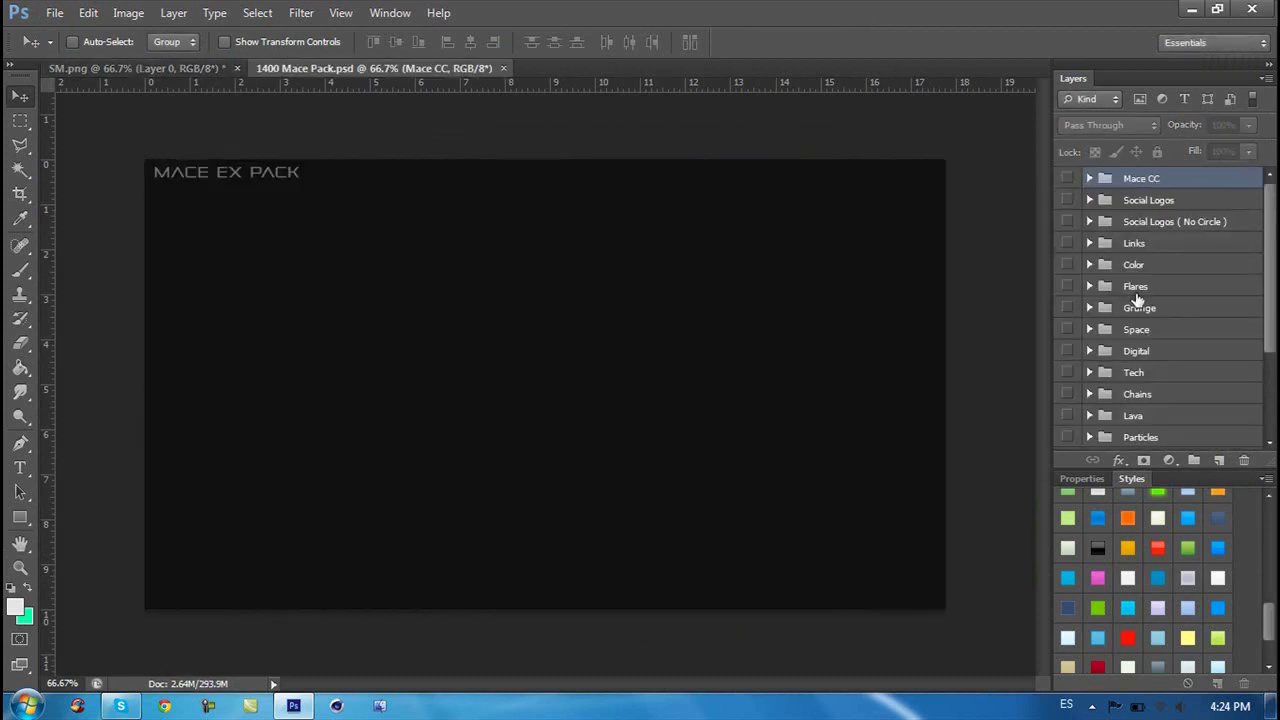
Step: Bring Grunge 1 into the banner and add a horizontally flipped copy
click(1089, 307)
mouse_move(1150, 220)
mouse_down()
mouse_move(309, 229)
mouse_move(565, 270)
mouse_move(848, 276)
mouse_up()
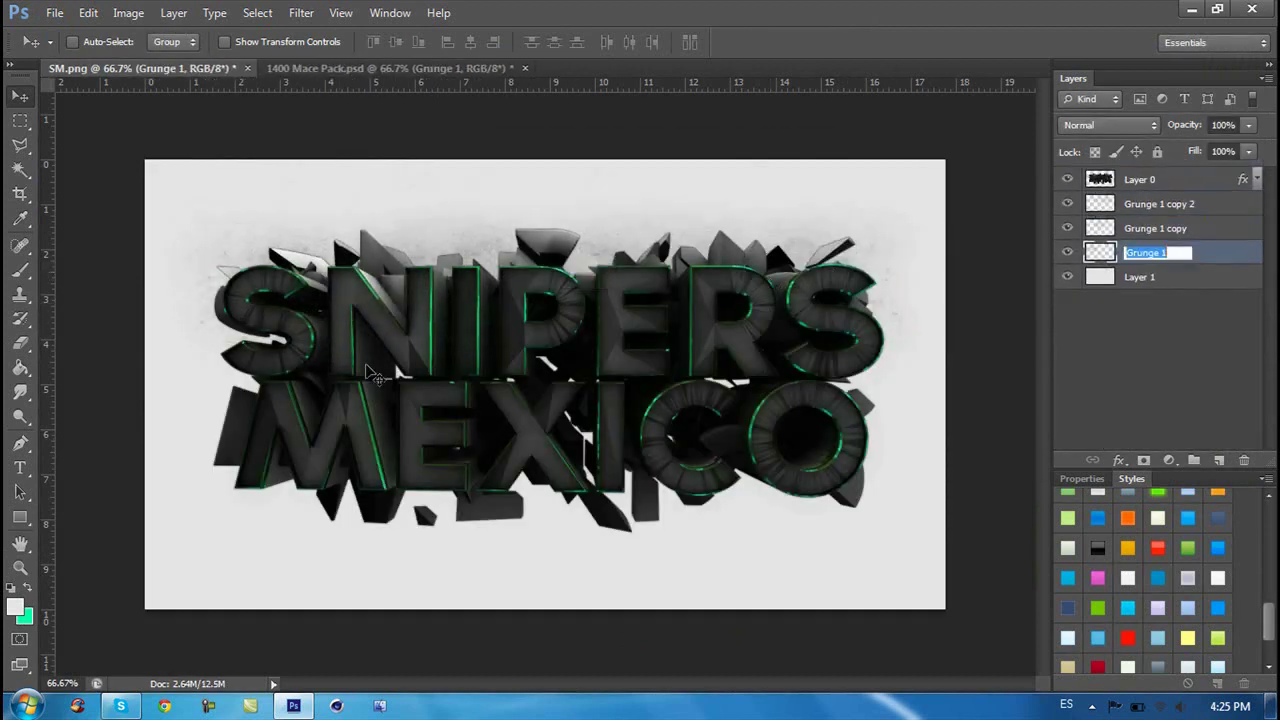
mouse_move(313, 298)
mouse_down()
mouse_move(330, 368)
mouse_move(880, 350)
mouse_up()
key(ctrl+t)
right_click(300, 330)
click(358, 404)
key(Return)
Step: Spread more grunge copies to the lower right and right, merging them
mouse_move(608, 200)
mouse_down()
mouse_move(400, 520)
mouse_move(822, 432)
mouse_up()
key(ctrl+t)
key(Return)
key(ctrl+e)
key(ctrl+e)
key(ctrl+e)
key(ctrl+e)
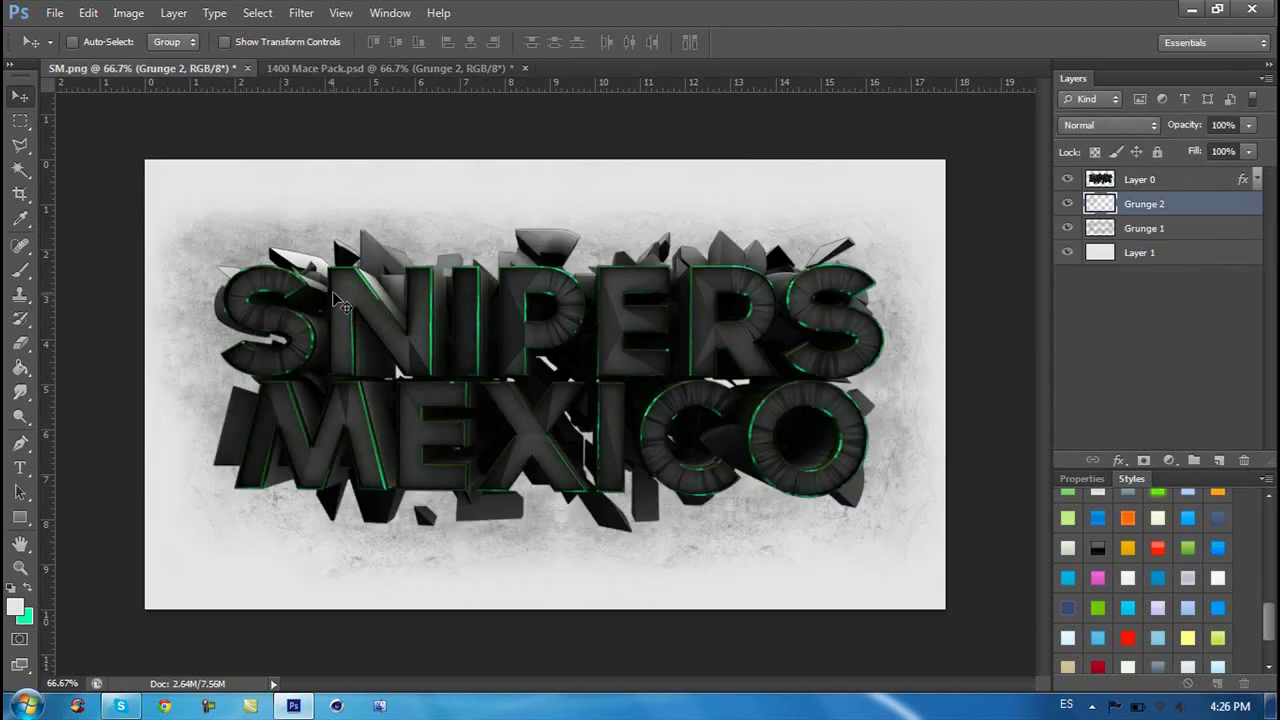
drag(600, 345, 797, 350)
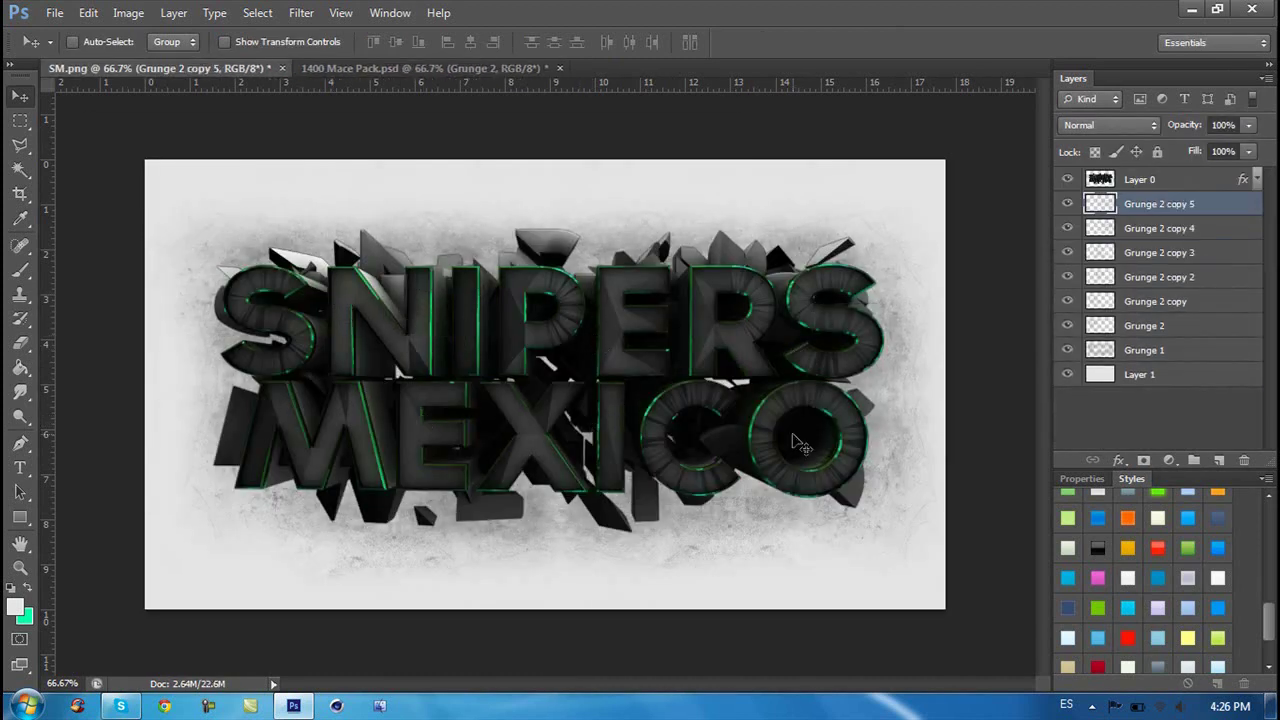
key(ctrl+e)
key(ctrl+e)
key(ctrl+e)
Step: Add Grunge 3 and Grunge 5, moving Grunge 5 toward the lower right
click(460, 68)
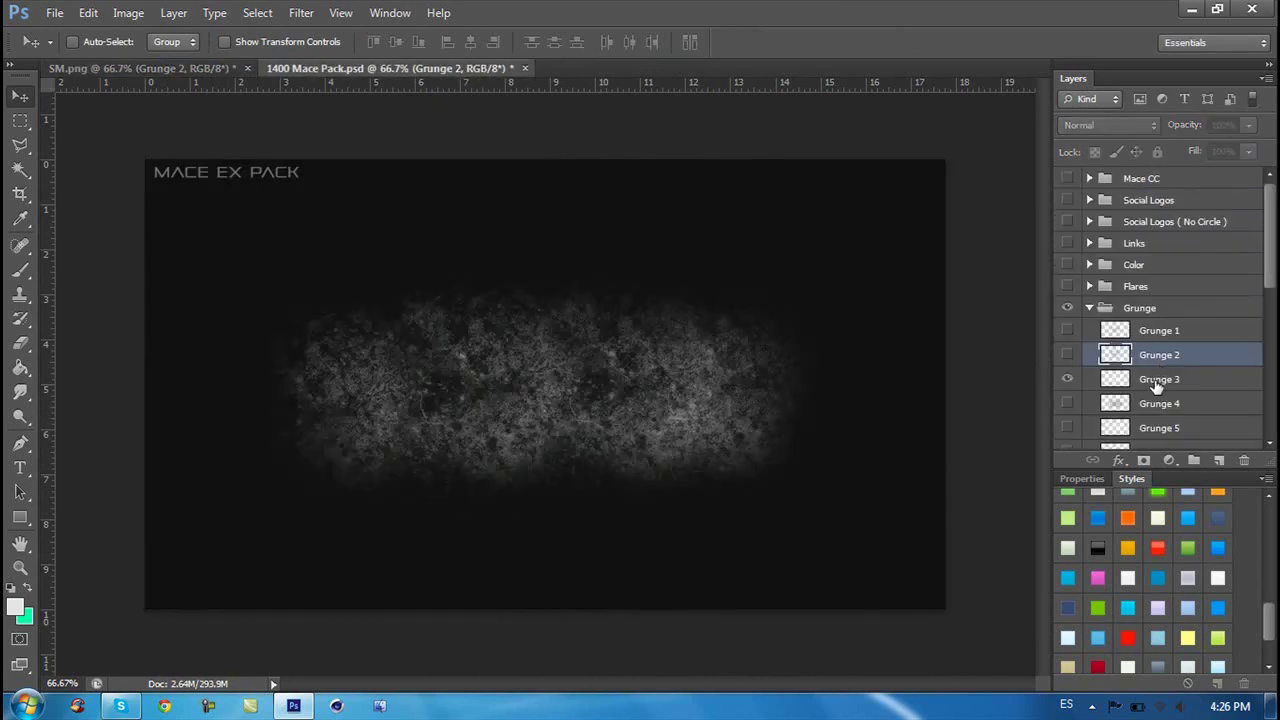
drag(680, 320, 642, 540)
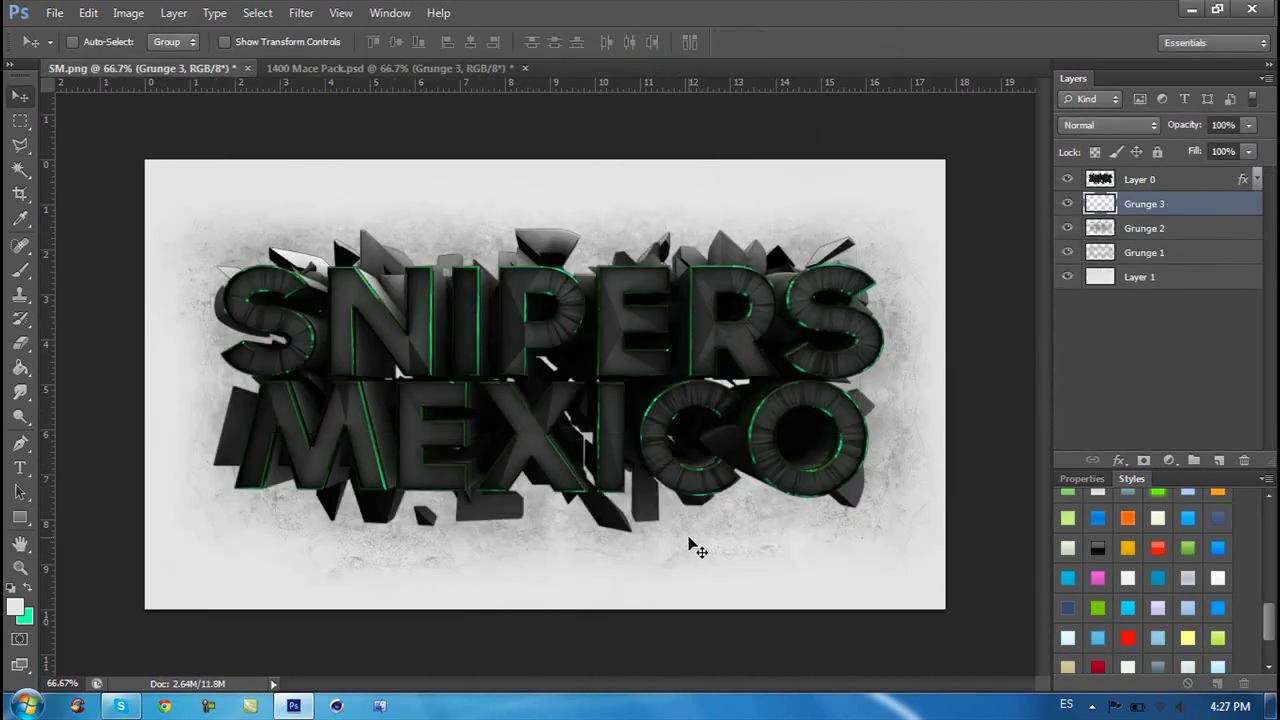
key(ctrl+Tab)
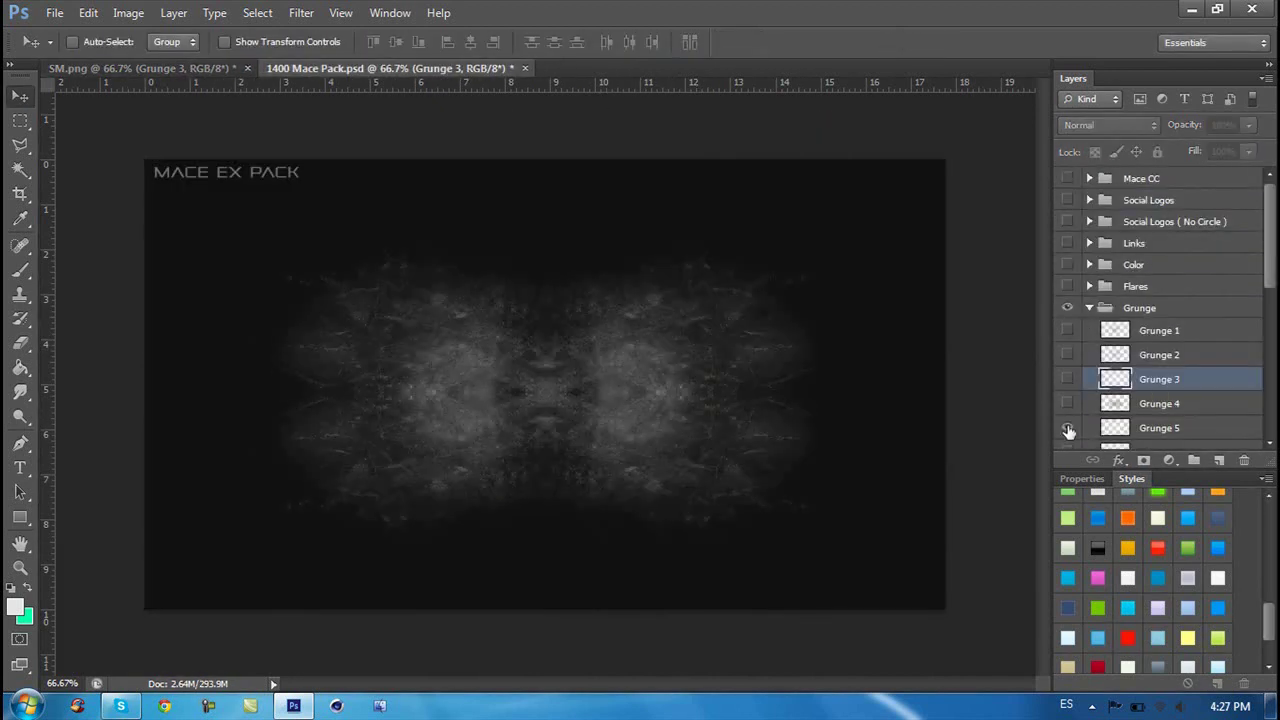
drag(1120, 428, 368, 370)
key(ctrl+t)
drag(418, 305, 695, 433)
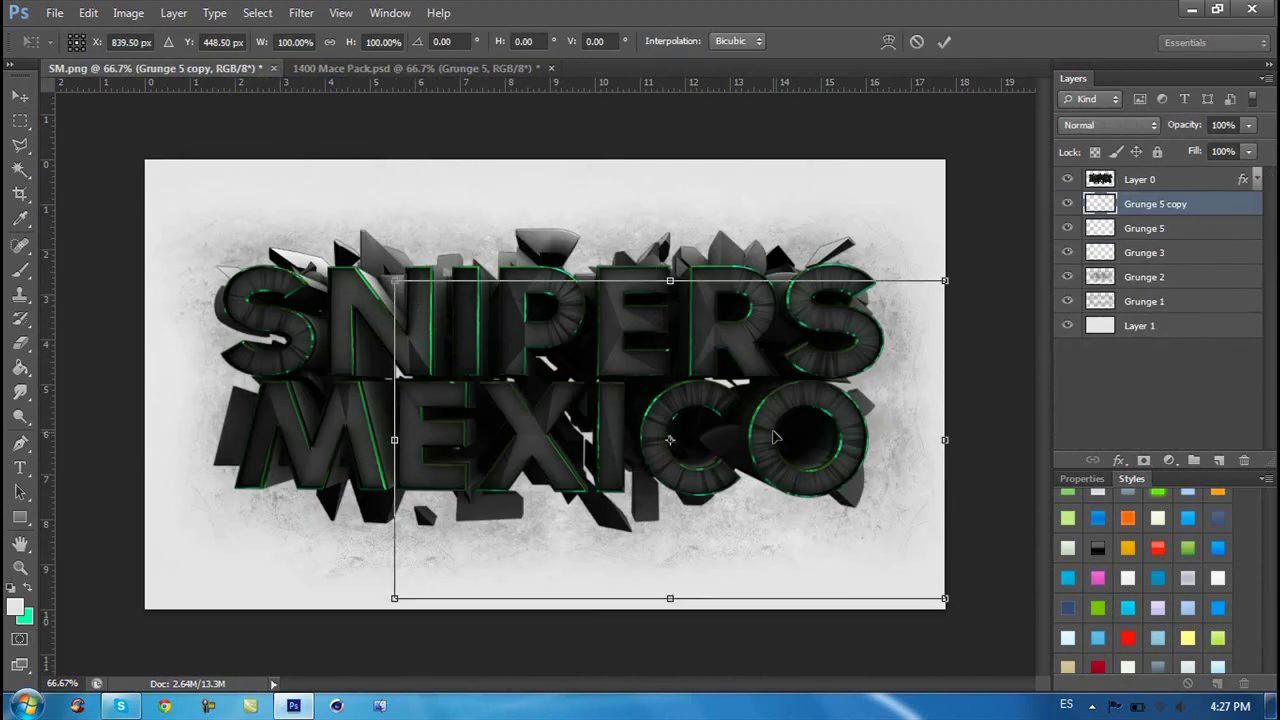
key(Return)
Step: Add Grunge 8 and another Grunge 1 above the text, removing extra copies
key(ctrl+Tab)
scroll(1190, 379, down, 3)
click(1067, 369)
mouse_move(1150, 369)
mouse_down()
mouse_move(450, 350)
mouse_move(614, 400)
mouse_move(655, 295)
mouse_up()
key(Delete)
key(Delete)
key(ctrl+Tab)
mouse_move(1140, 289)
mouse_down()
mouse_move(342, 310)
mouse_move(460, 375)
mouse_up()
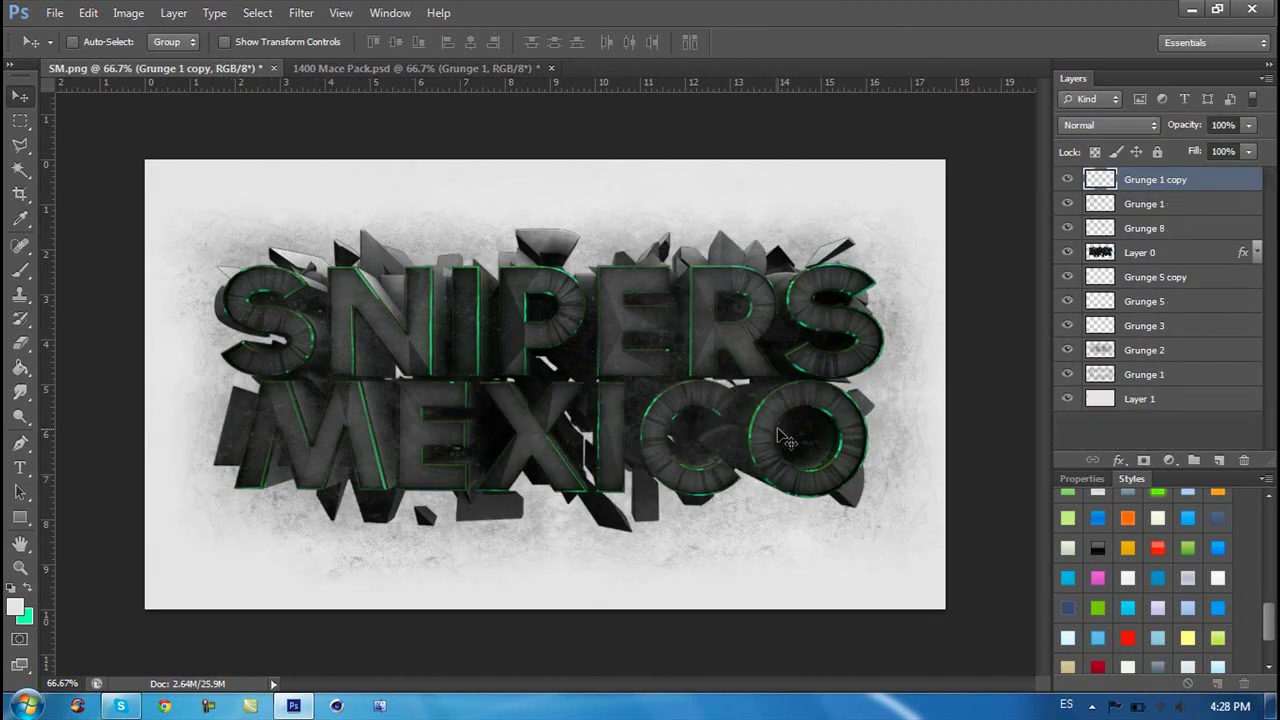
key(Delete)
key(ctrl+Tab)
click(1067, 200)
Step: Bring Texture 6 into the banner, duplicated and merged to cover the text
click(1089, 371)
click(1067, 414)
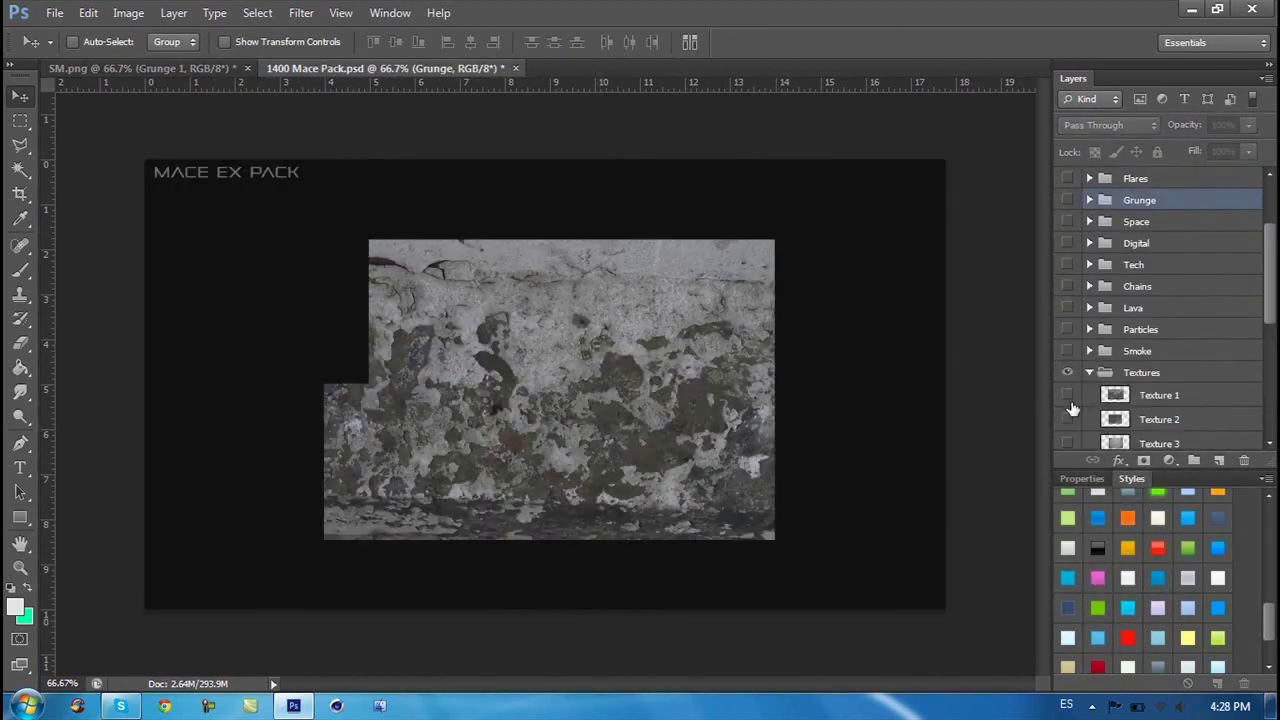
scroll(1066, 357, down, 2)
click(1067, 344)
click(1187, 345)
drag(1187, 345, 560, 290)
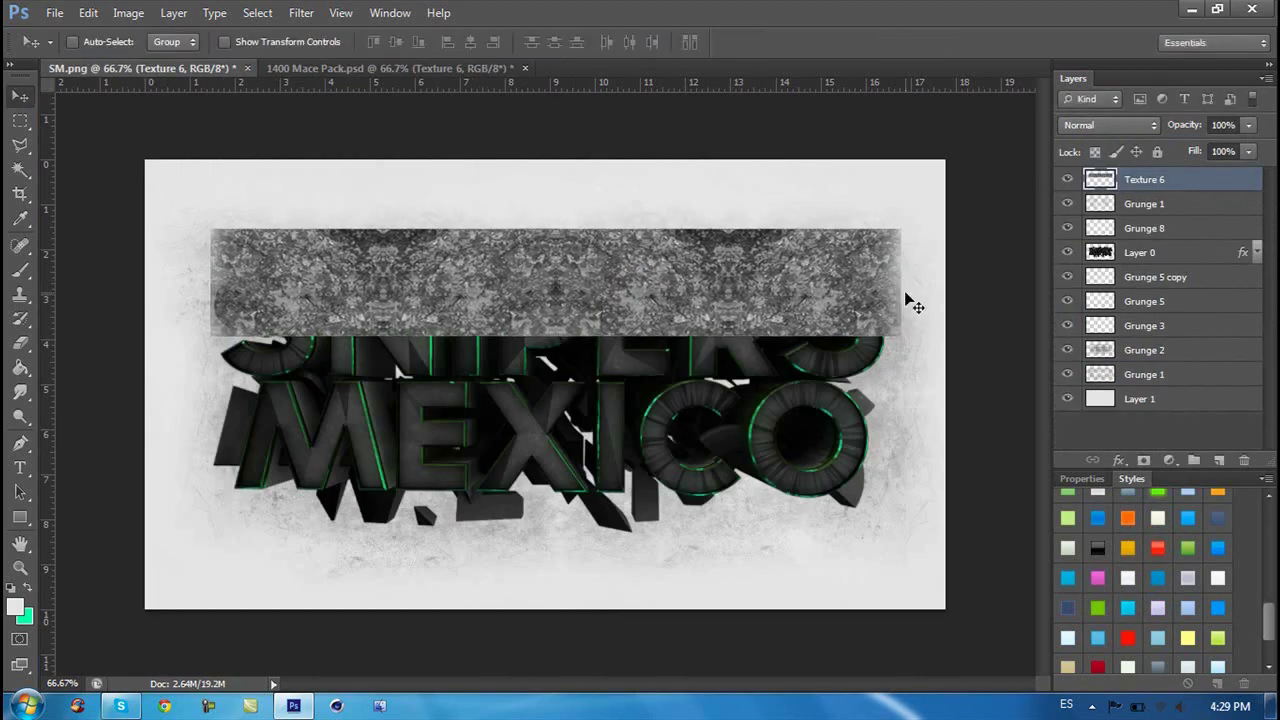
drag(900, 294, 721, 441)
key(ctrl+e)
key(ctrl+e)
Step: Clip Texture 6 to the text layer in Overlay mode at 67% opacity
drag(1113, 252, 1113, 240)
right_click(1160, 228)
click(1128, 271)
click(1248, 125)
drag(1250, 150, 1218, 150)
Step: Add a new clipped layer and set up a smaller soft brush
key(ctrl+shift+alt+n)
key(b)
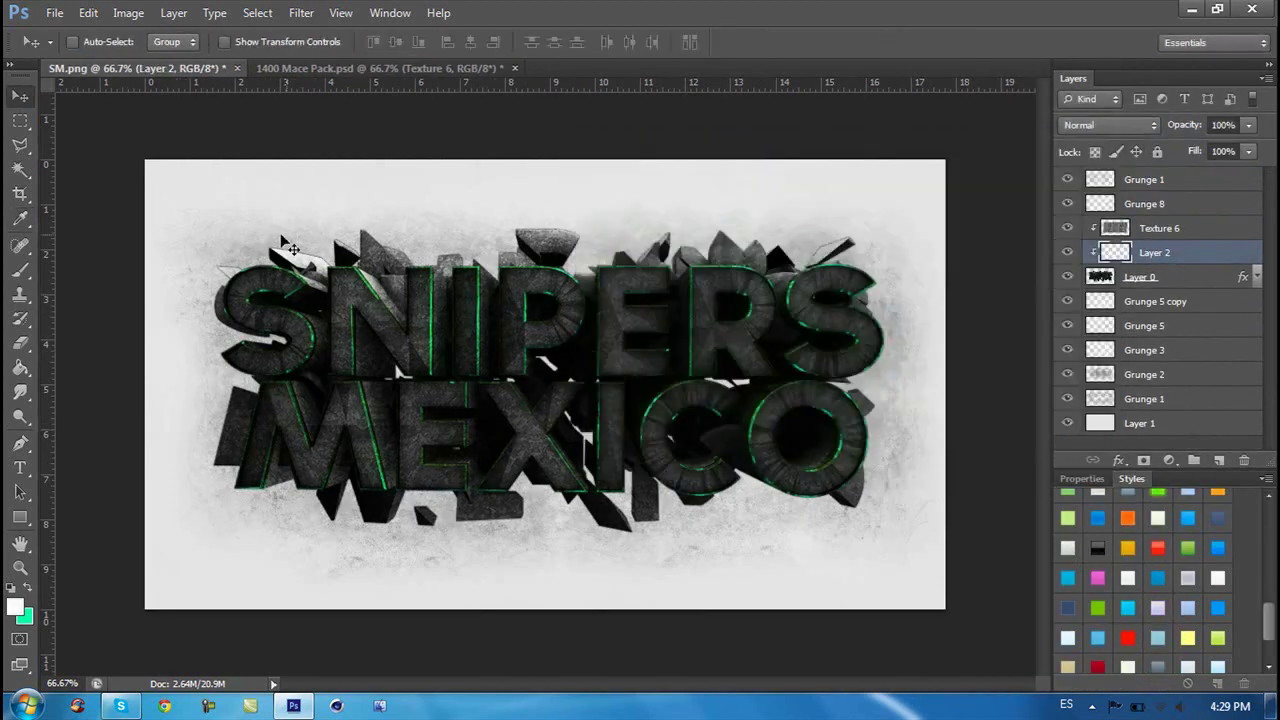
click(88, 42)
key(bracketleft)
key(bracketleft)
key(bracketleft)
key(Return)
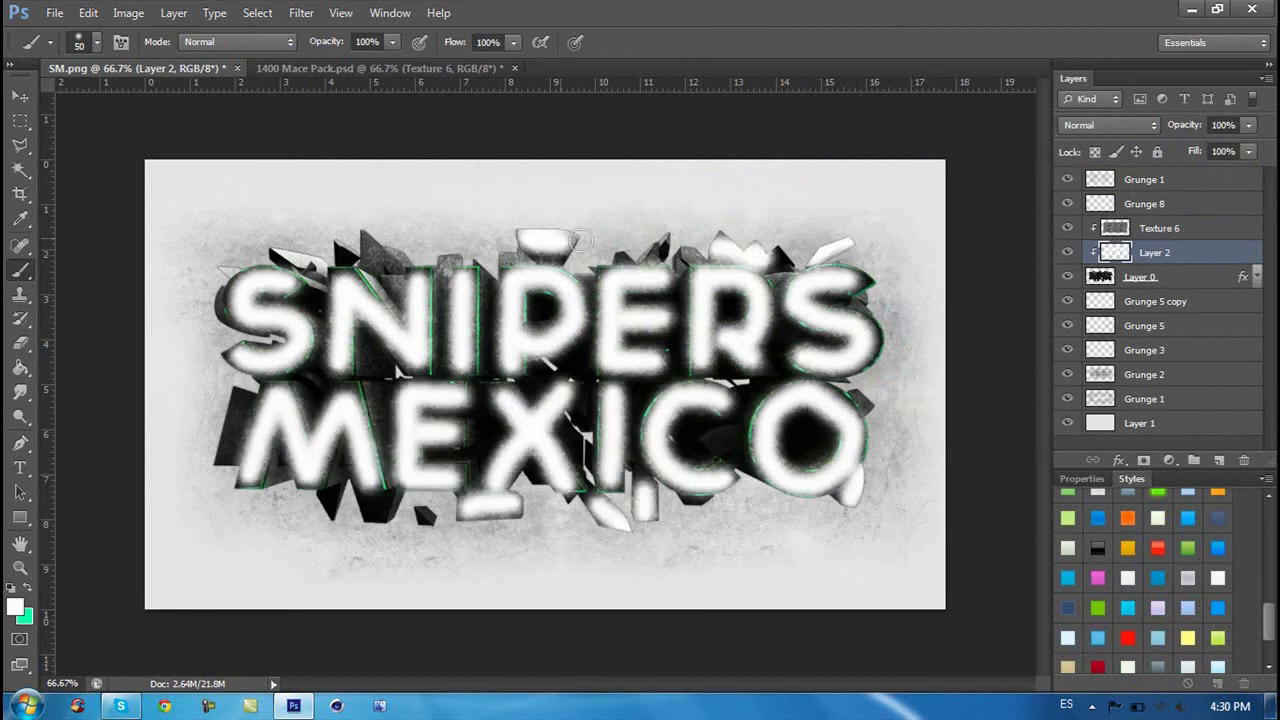
Step: Fade the white glow to 16% and add a new layer with a size 15 brush
drag(1194, 151, 1168, 147)
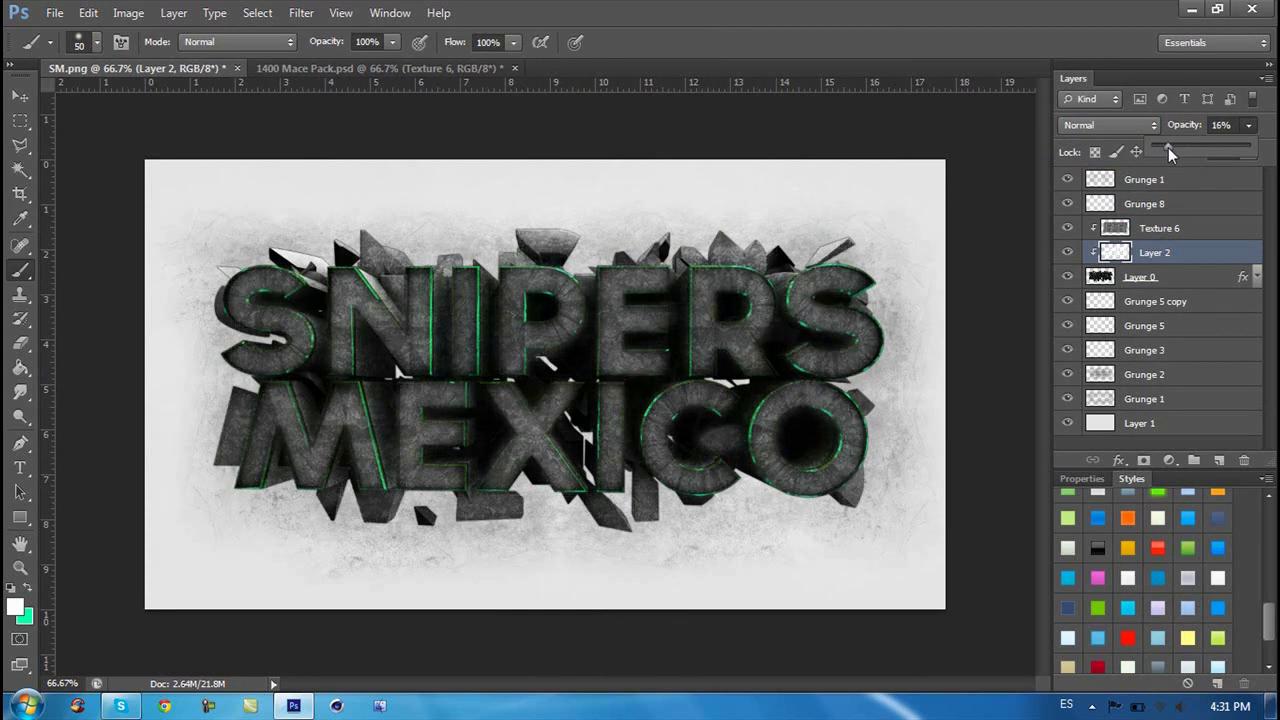
click(1219, 460)
click(79, 42)
text(15)
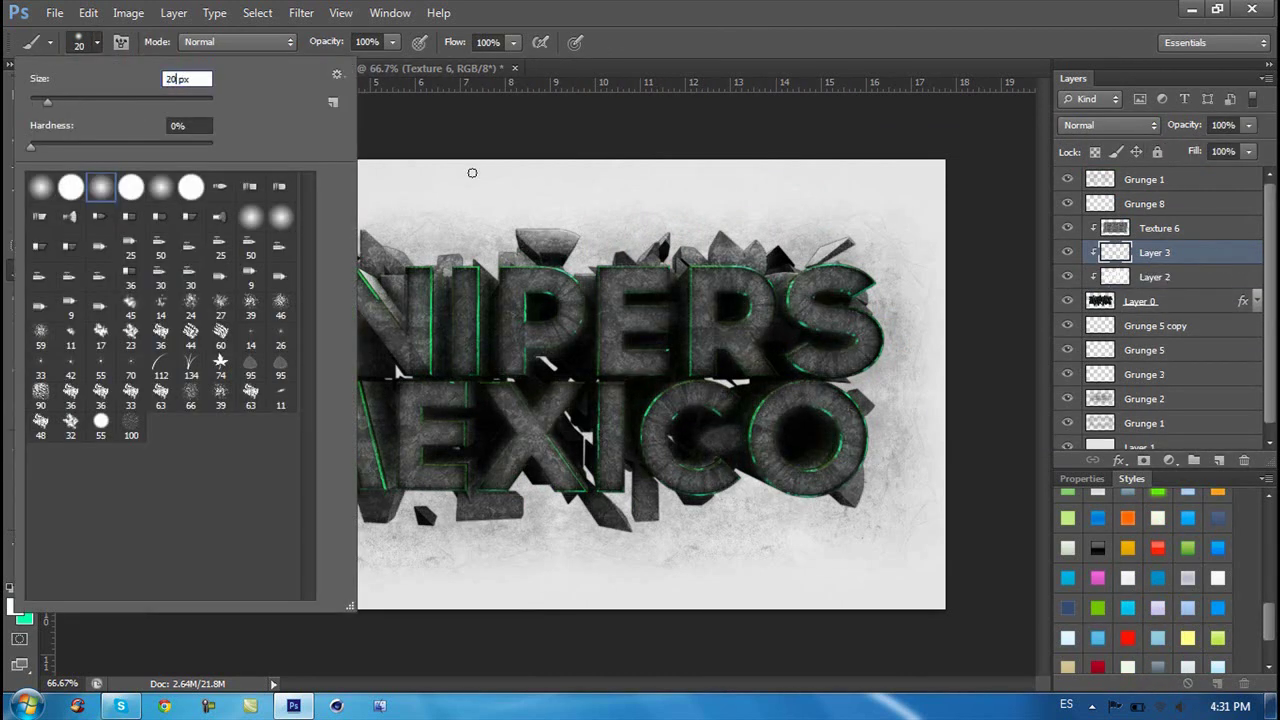
key(Return)
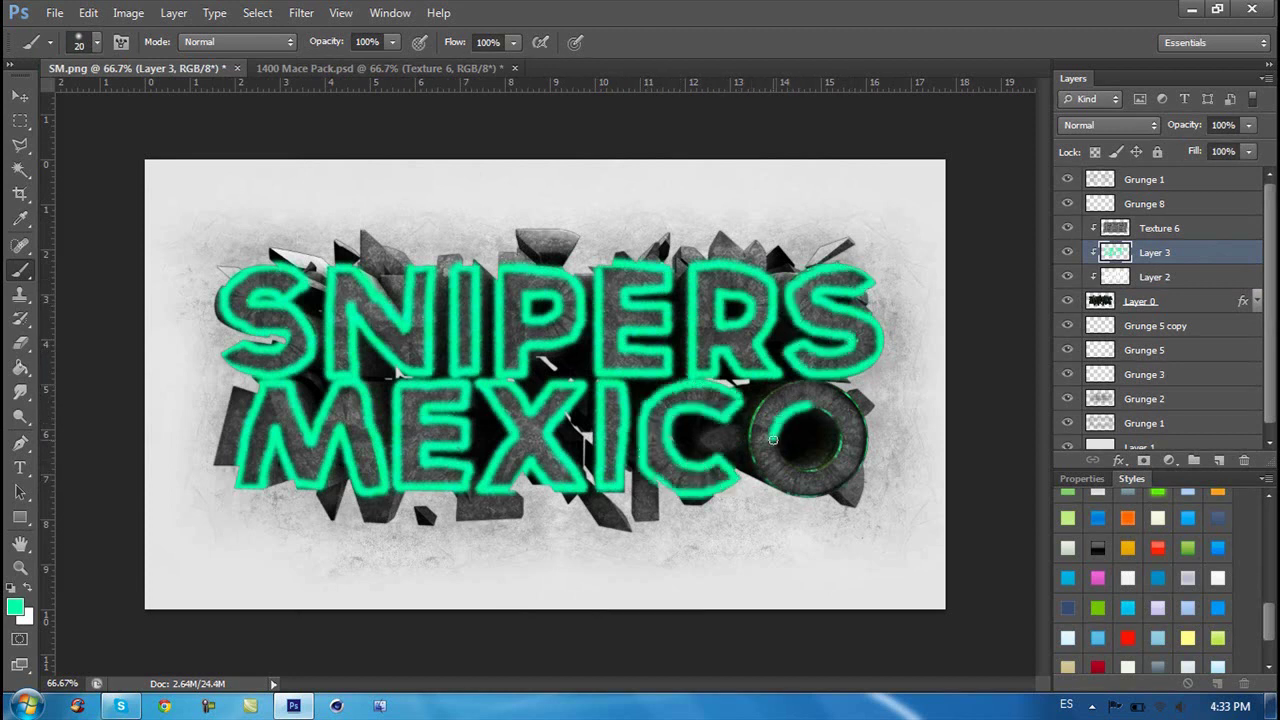
Step: Fade the green outlines to 13% and bring Texture 9 into the banner
drag(1218, 150, 1166, 149)
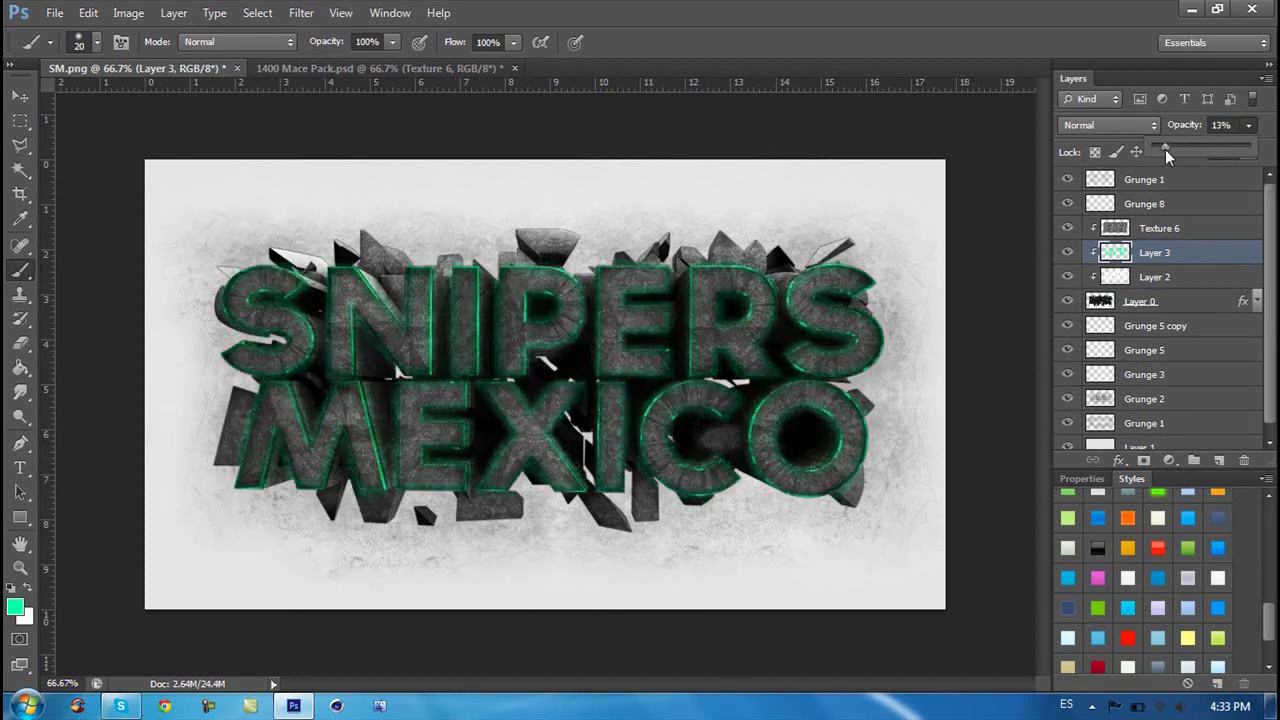
key(v)
click(380, 68)
mouse_move(209, 64)
mouse_down()
mouse_move(364, 252)
mouse_move(350, 330)
mouse_move(410, 418)
mouse_up()
Step: Review Texture 9's blend mode and delete the extra Texture 9 copy
click(1110, 125)
click(1117, 340)
right_click(1120, 315)
click(951, 86)
click(55, 13)
key(Escape)
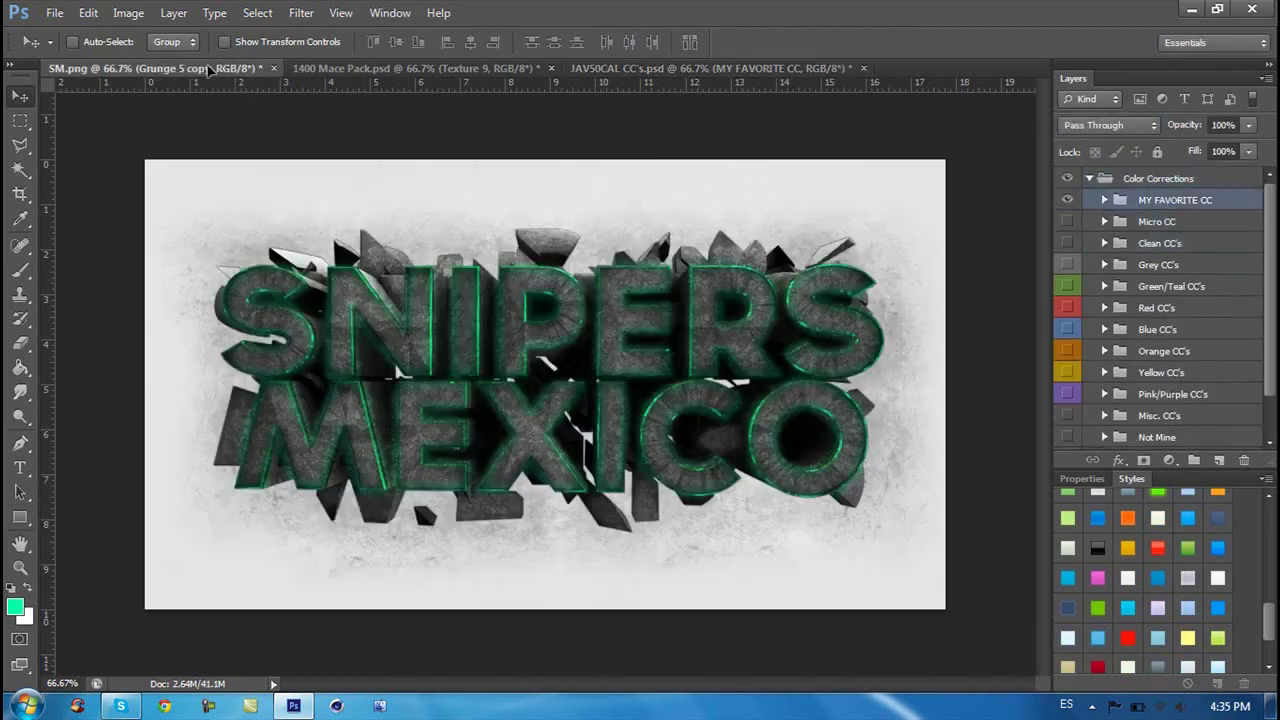
Step: Try the MY FAVORITE CC and other colour correction groups at reduced opacity
drag(1150, 200, 545, 380)
drag(1248, 125, 1195, 148)
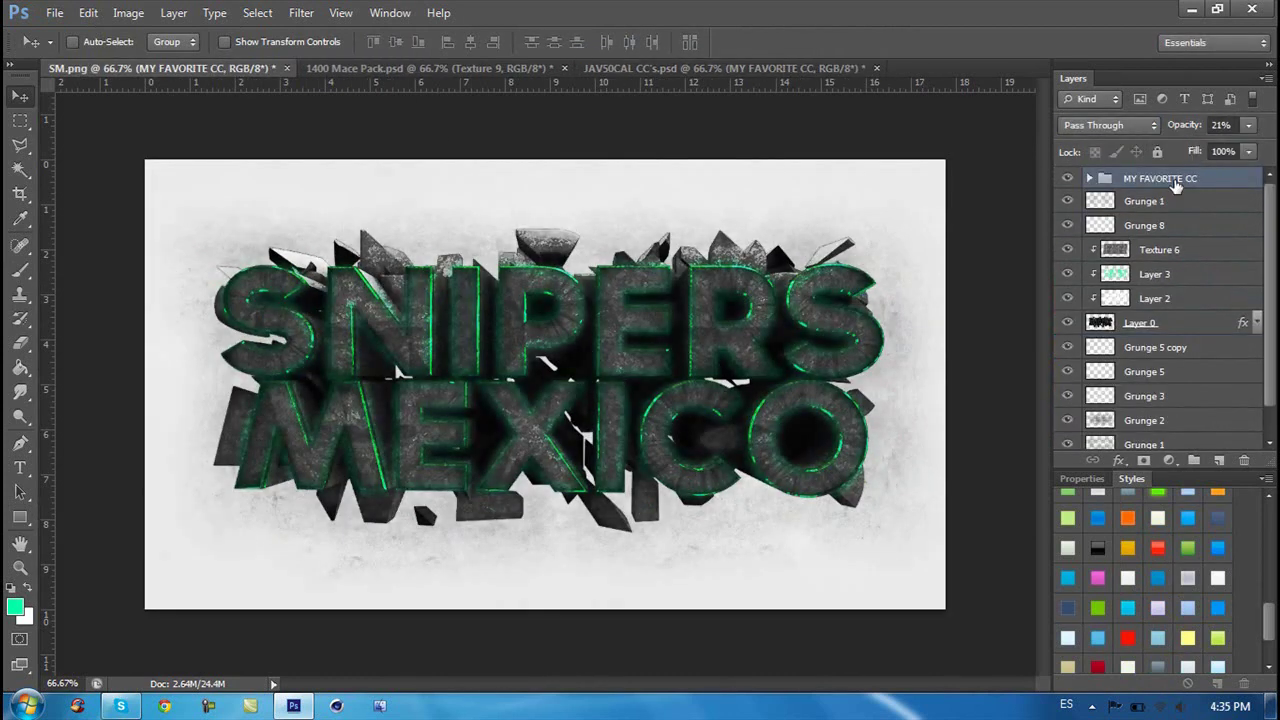
click(720, 68)
click(1157, 243)
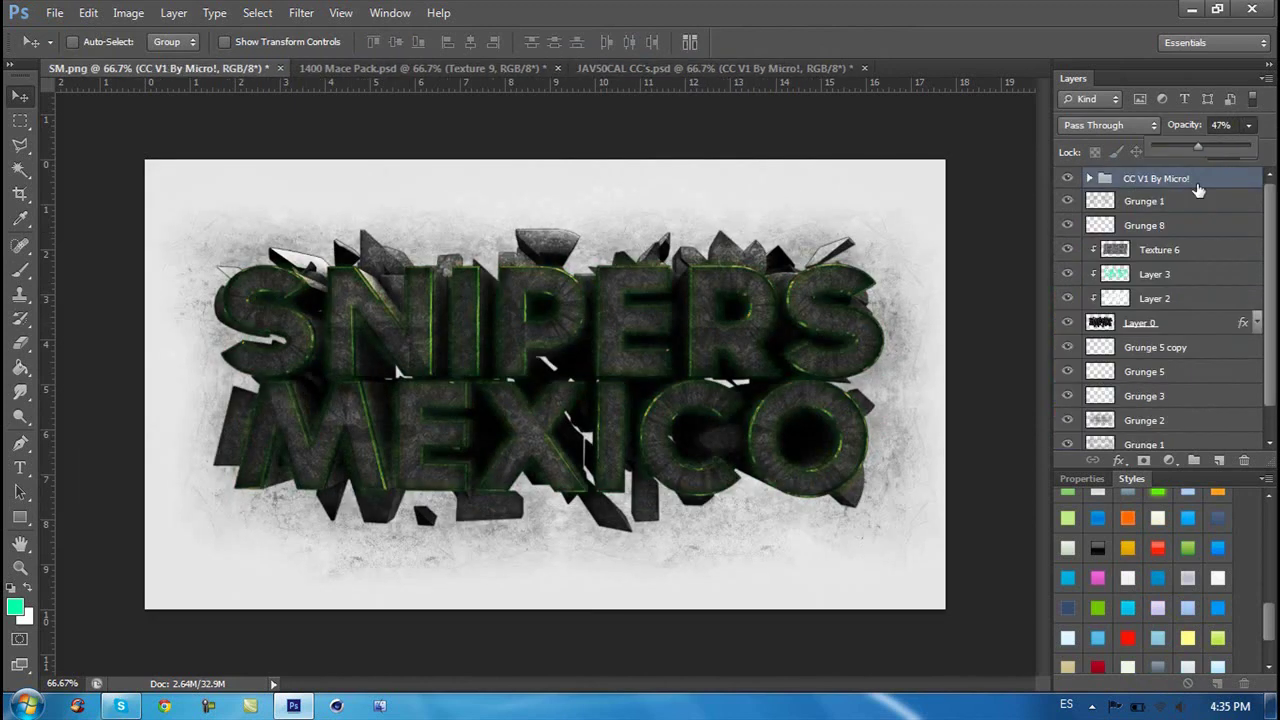
click(720, 68)
drag(1157, 286, 545, 380)
mouse_move(1248, 125)
mouse_down()
mouse_move(1213, 150)
mouse_move(1178, 145)
mouse_up()
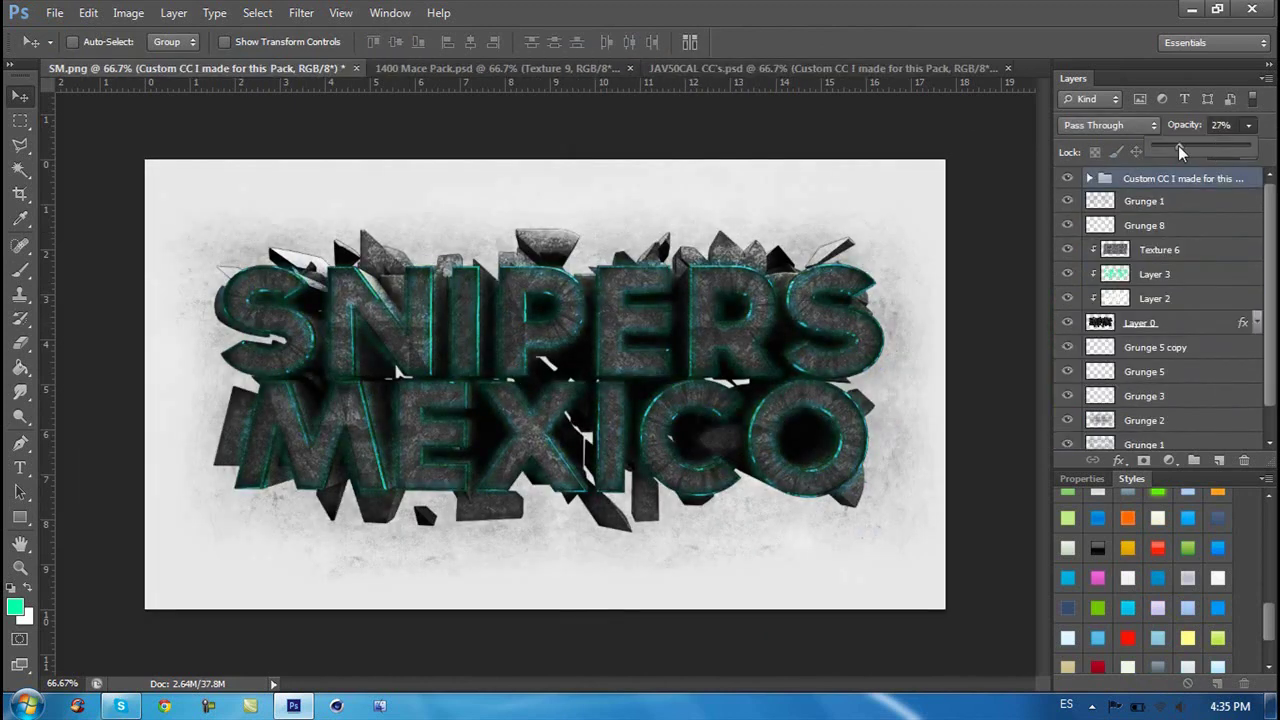
Step: Add the Clean CC's group with Clean at 62% and Layer 2 at 26% opacity
click(660, 68)
drag(180, 68, 545, 380)
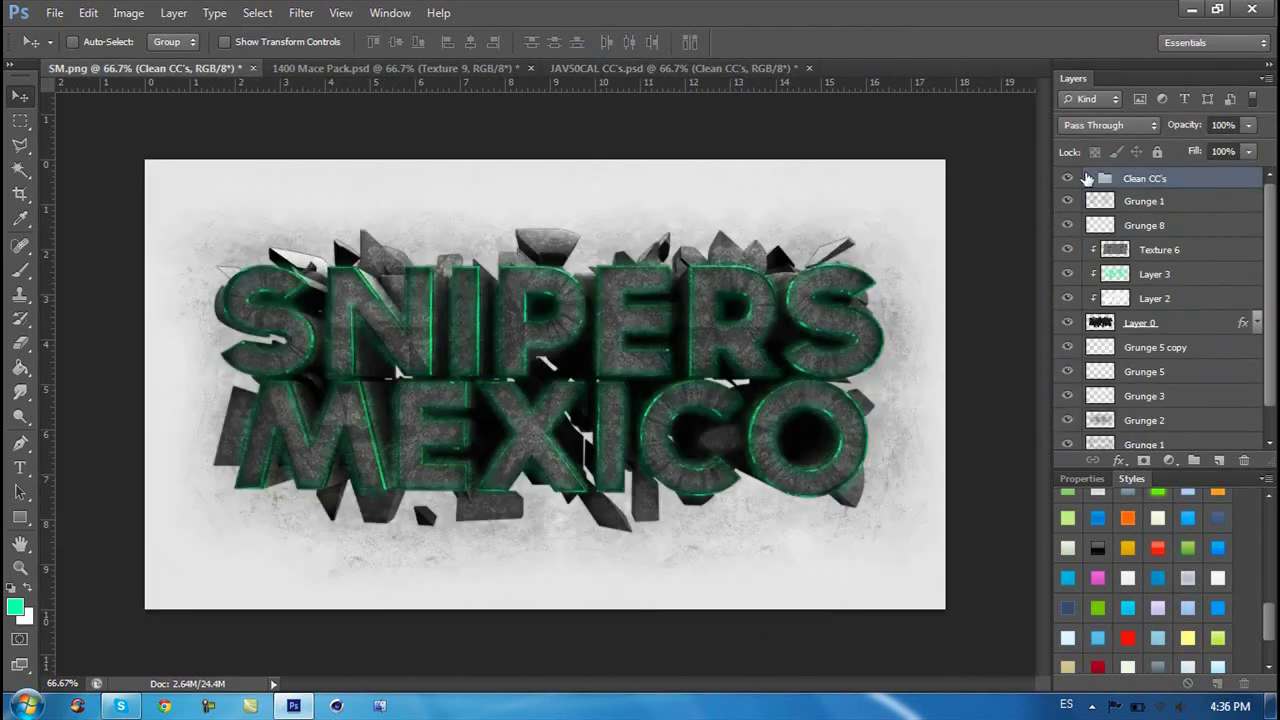
click(1089, 178)
click(1150, 200)
mouse_move(1248, 125)
mouse_down()
mouse_move(1213, 150)
mouse_move(1253, 149)
mouse_move(1200, 150)
mouse_up()
click(1177, 362)
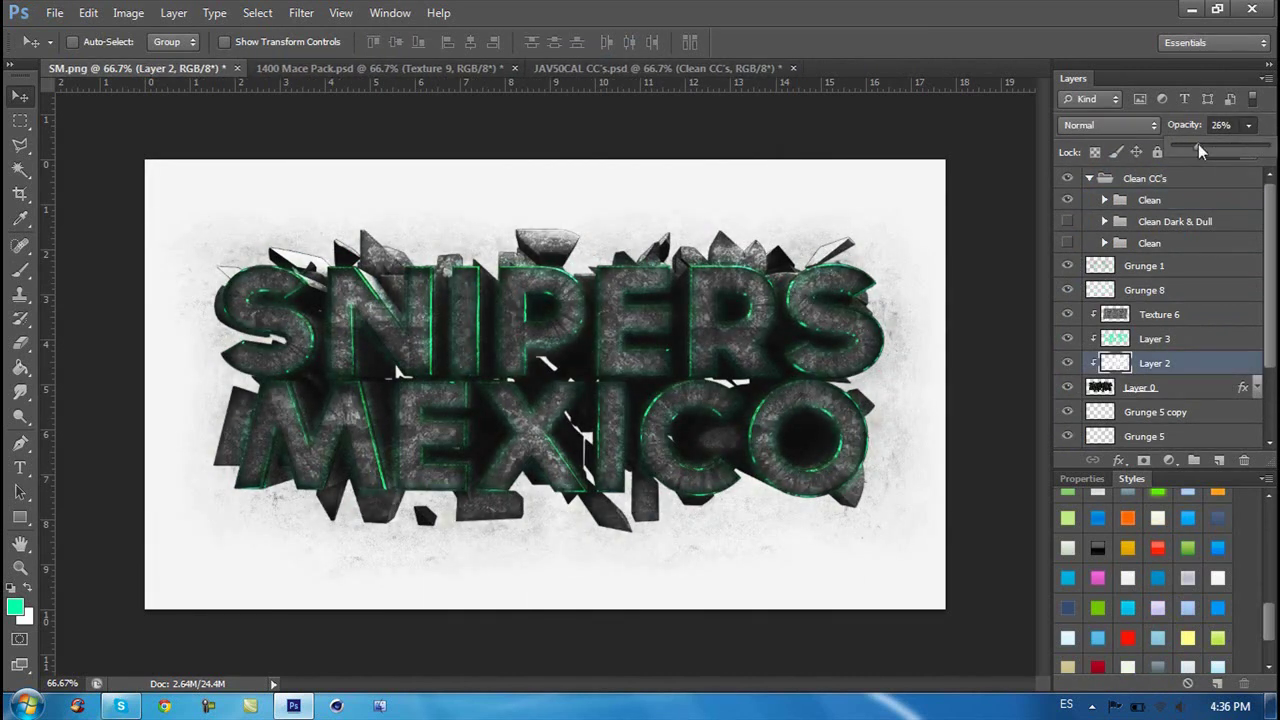
scroll(1160, 300, down, 3)
Step: Merge the grunge layers into one layer at 84% opacity
click(1155, 315)
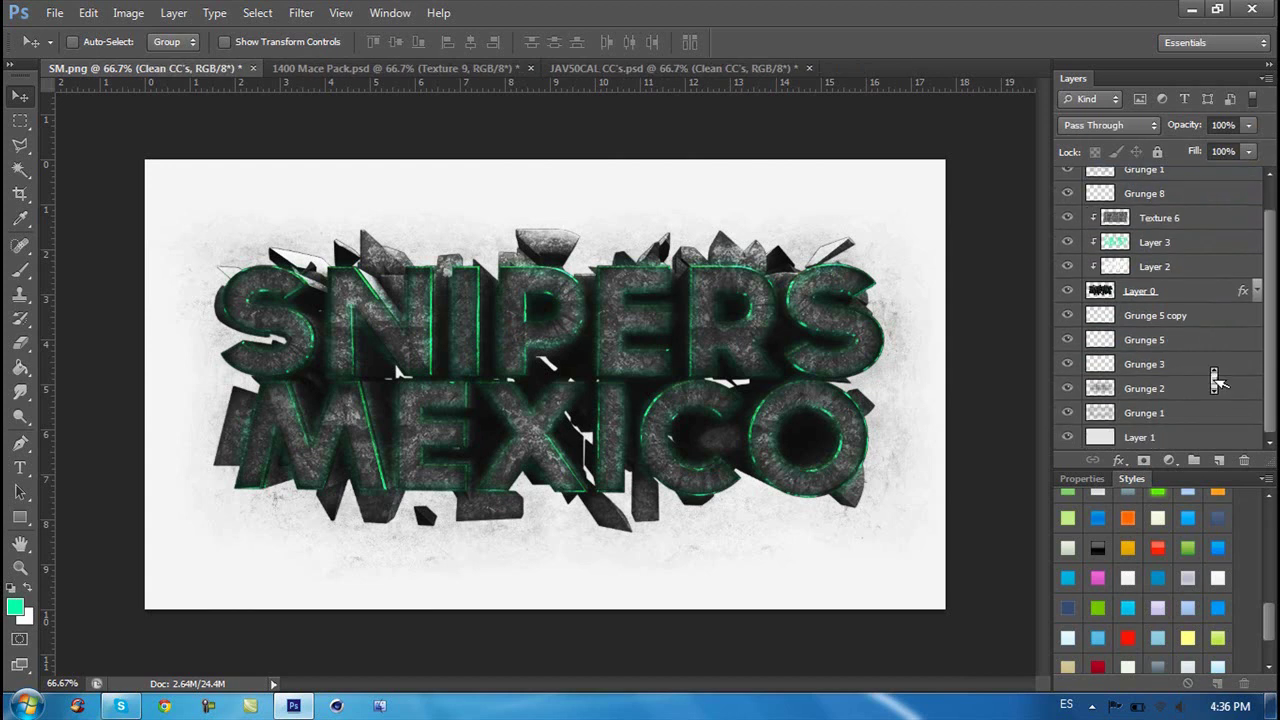
key(ctrl+j)
click(1200, 318)
key(ctrl+e)
drag(1248, 125, 1235, 150)
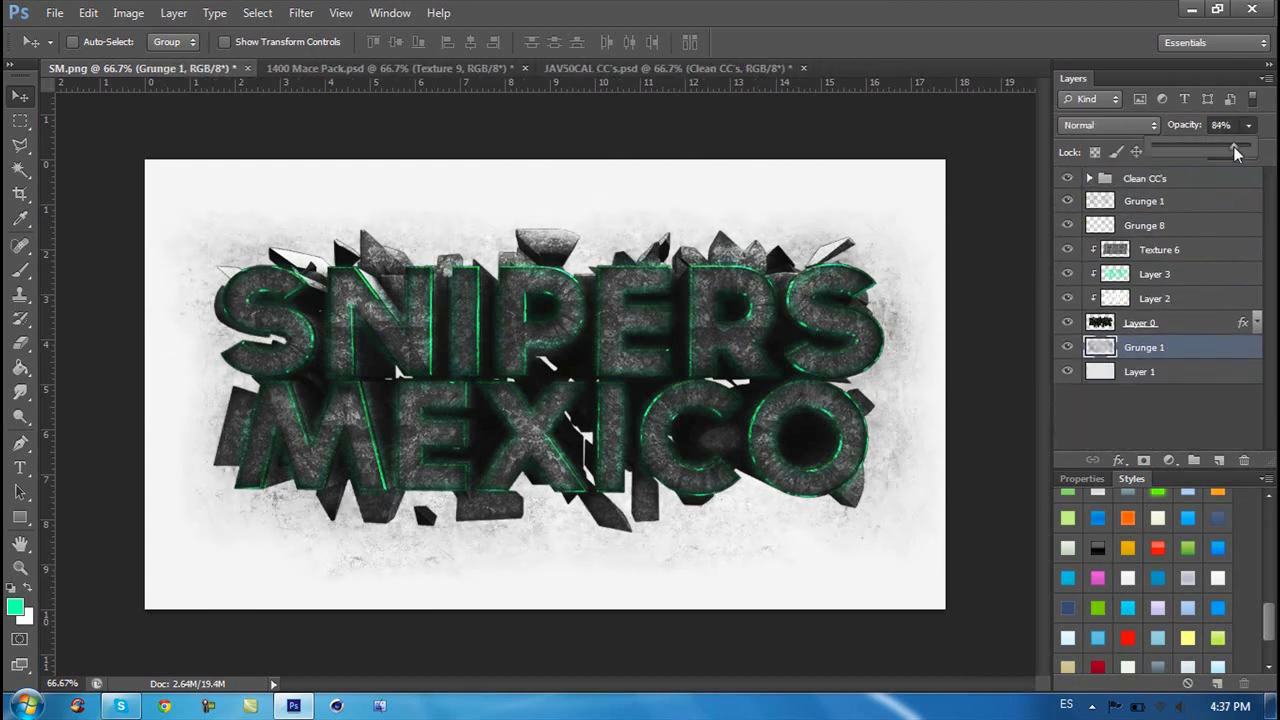
Step: Close the colour correction pack and bring Smoke 1 over the SNIPERS MEXICO lettering
click(803, 68)
click(1089, 349)
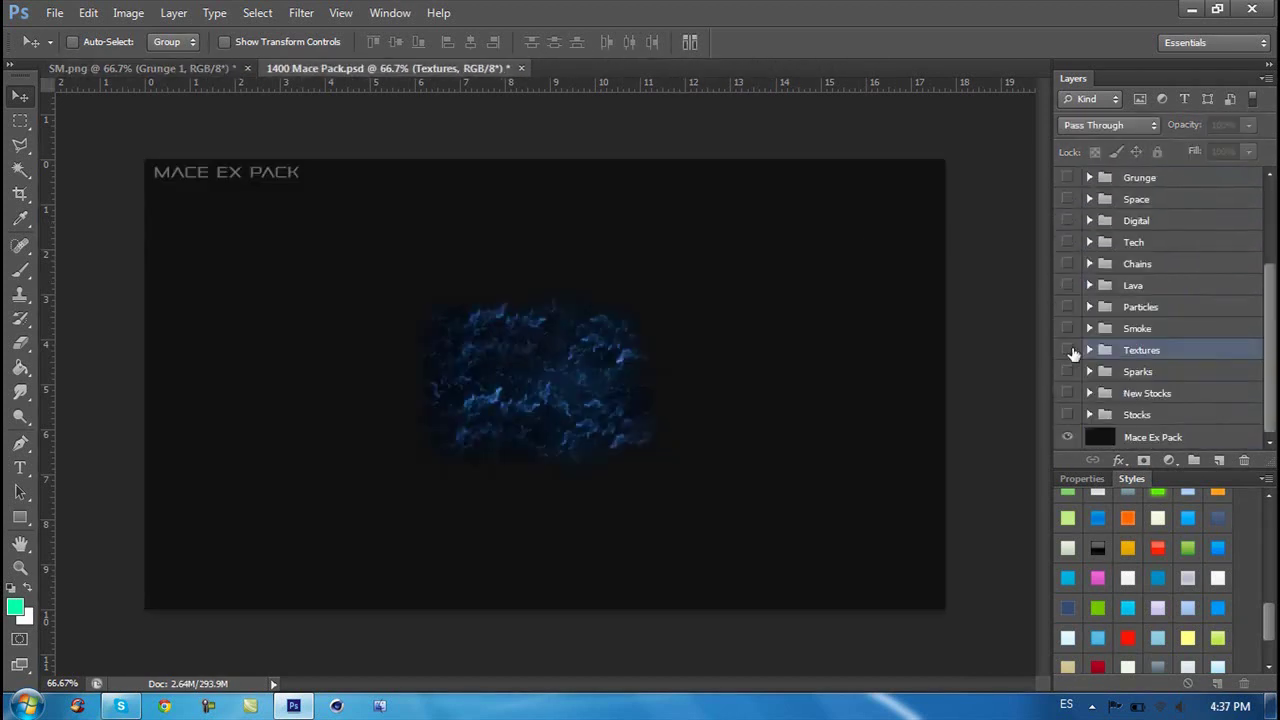
click(1089, 328)
click(1068, 351)
drag(1115, 351, 600, 380)
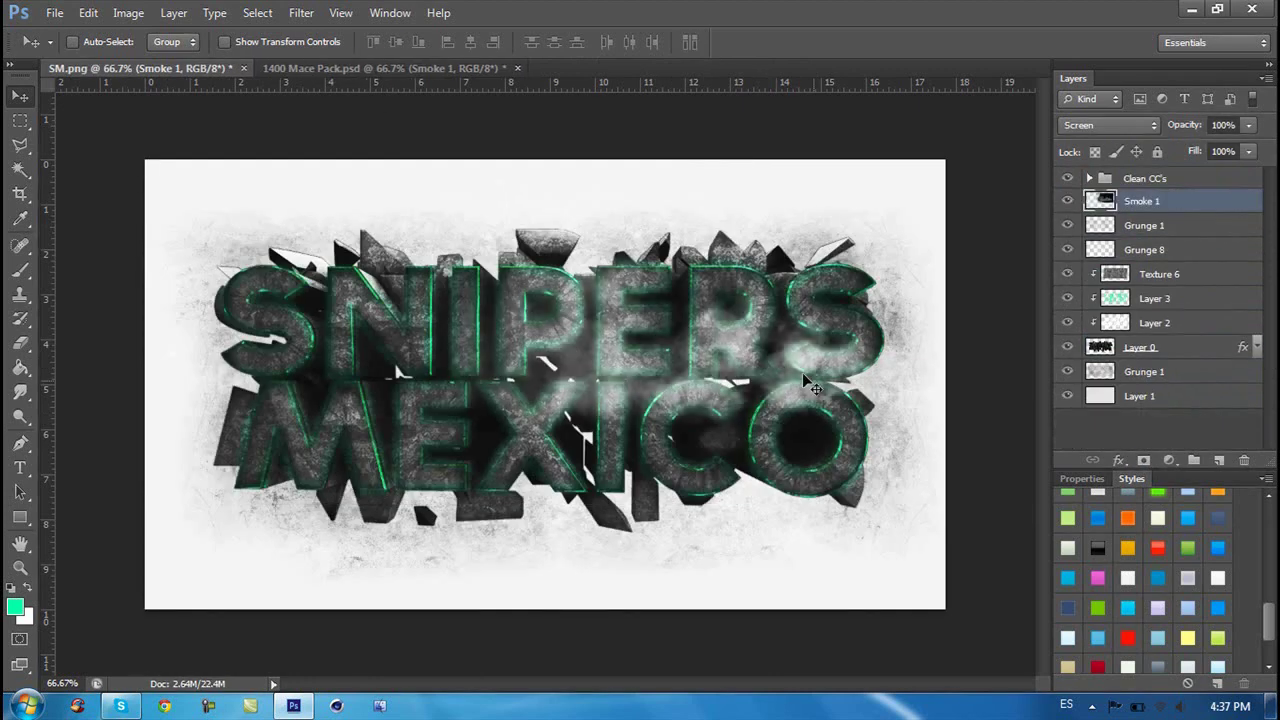
Step: Try a repositioned copy of the smoke layer, then remove it
key(ctrl+j)
key(ctrl+t)
drag(757, 420, 520, 300)
key(Escape)
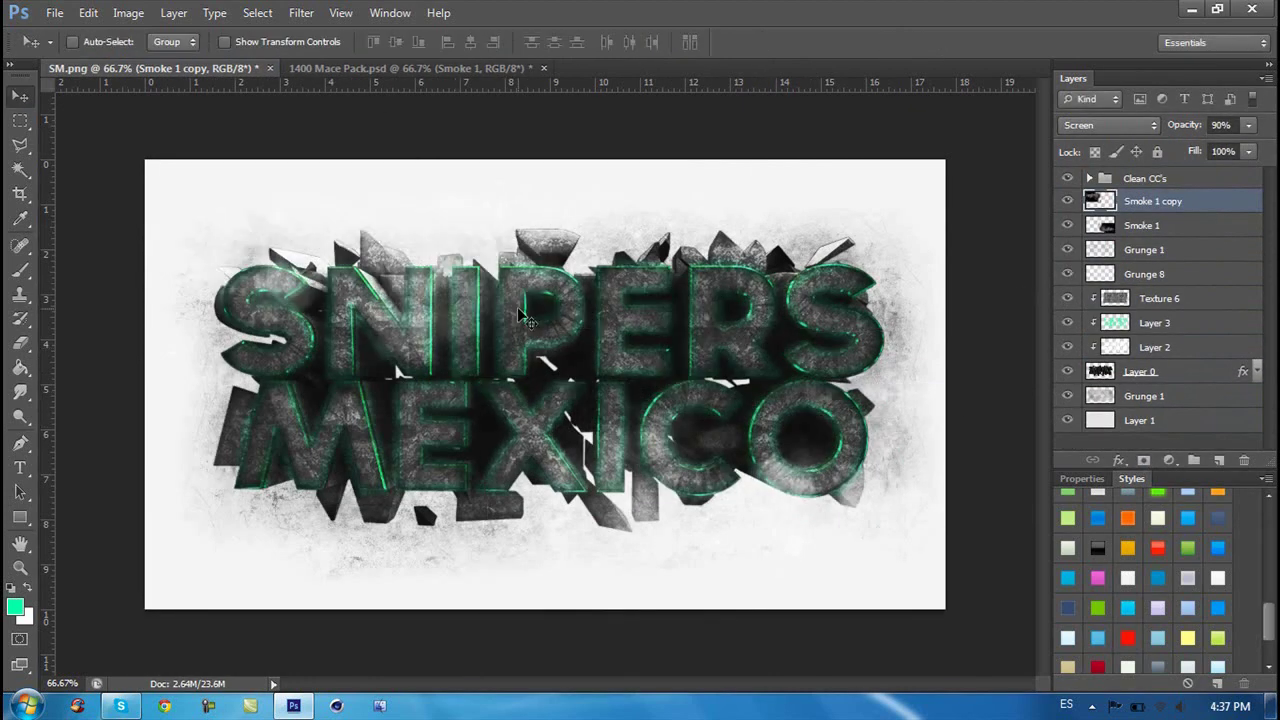
key(Delete)
Step: Close Mace Pack without saving and open the 5k GFX pack file
click(380, 68)
click(1067, 414)
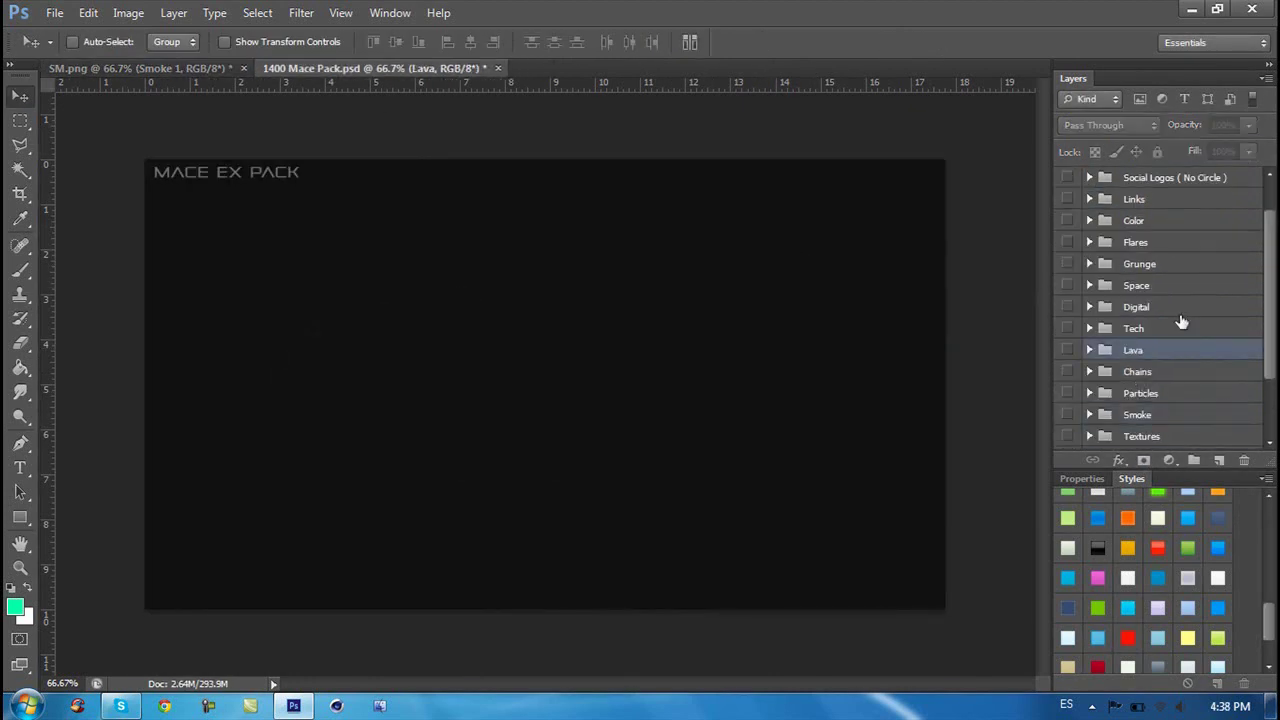
click(517, 68)
click(586, 277)
key(ctrl+o)
double_click(586, 268)
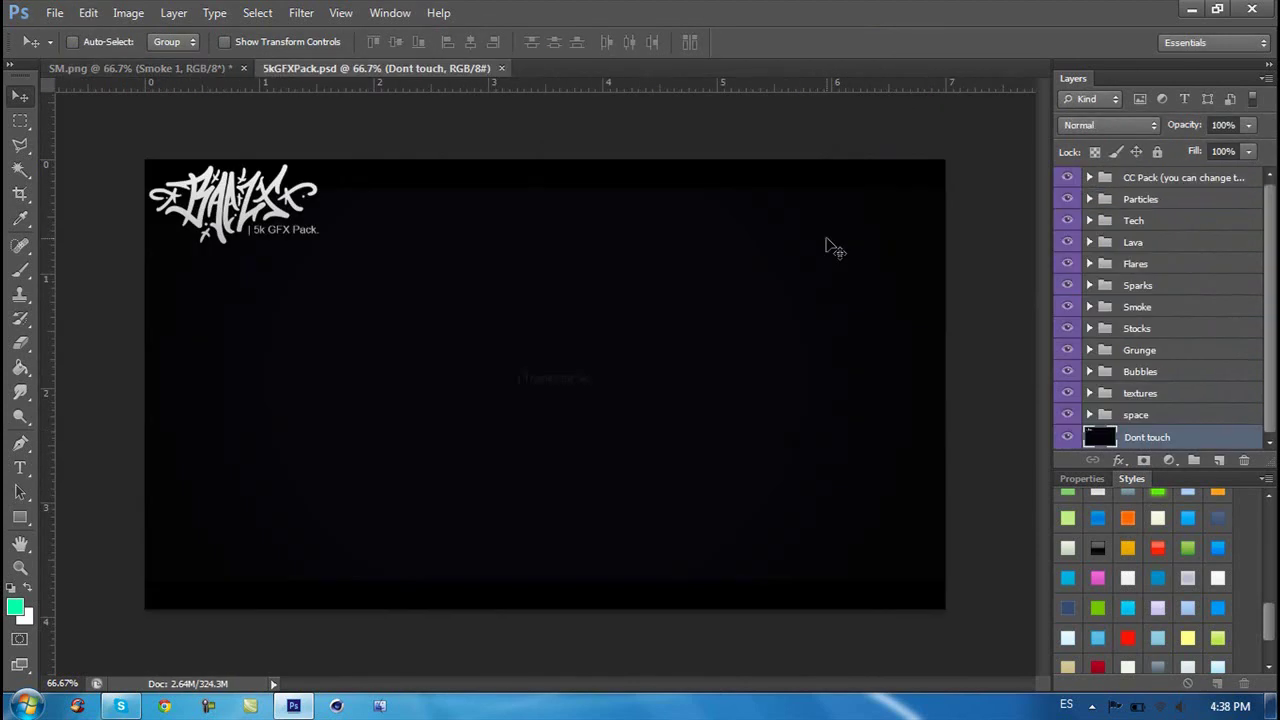
key(ctrl+o)
Step: Open PARTNER.psd and place the SNIPERS MEXICO layers at about 45% above the black panel
double_click(711, 171)
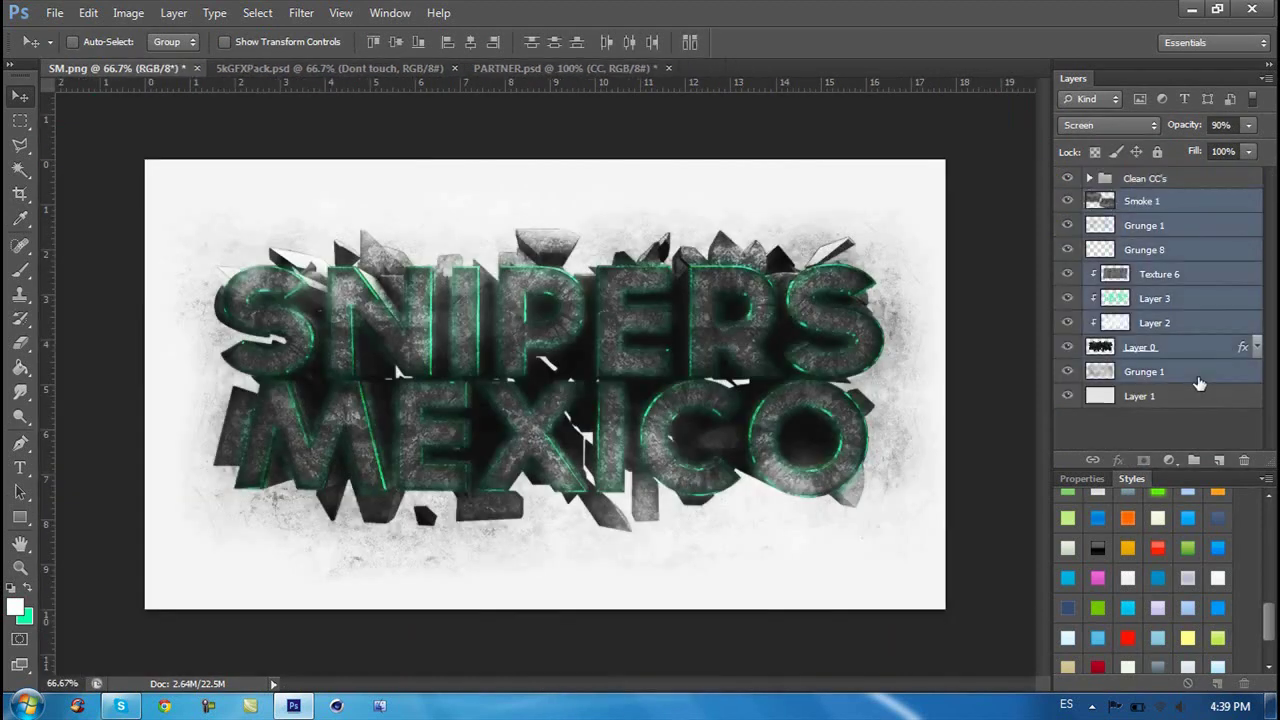
mouse_move(1199, 383)
mouse_down()
mouse_move(800, 357)
mouse_move(528, 214)
mouse_up()
key(ctrl+t)
drag(534, 120, 645, 178)
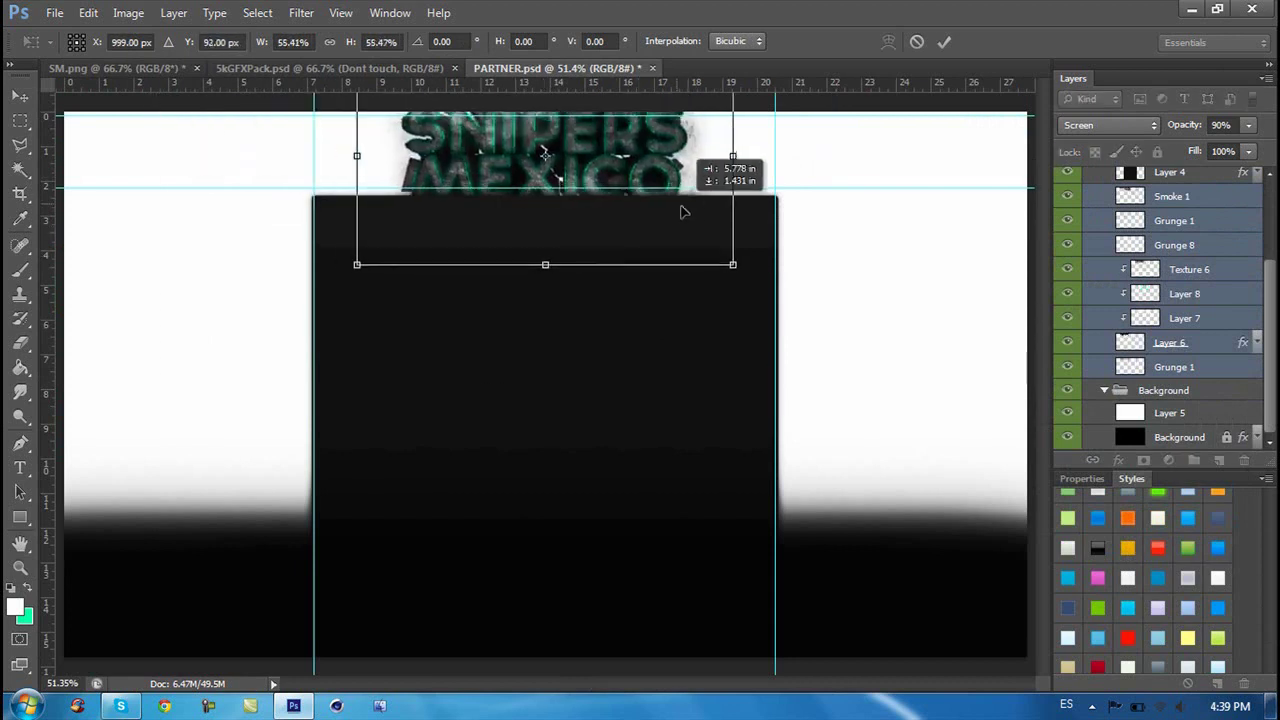
drag(708, 257, 700, 234)
drag(624, 169, 635, 175)
key(Return)
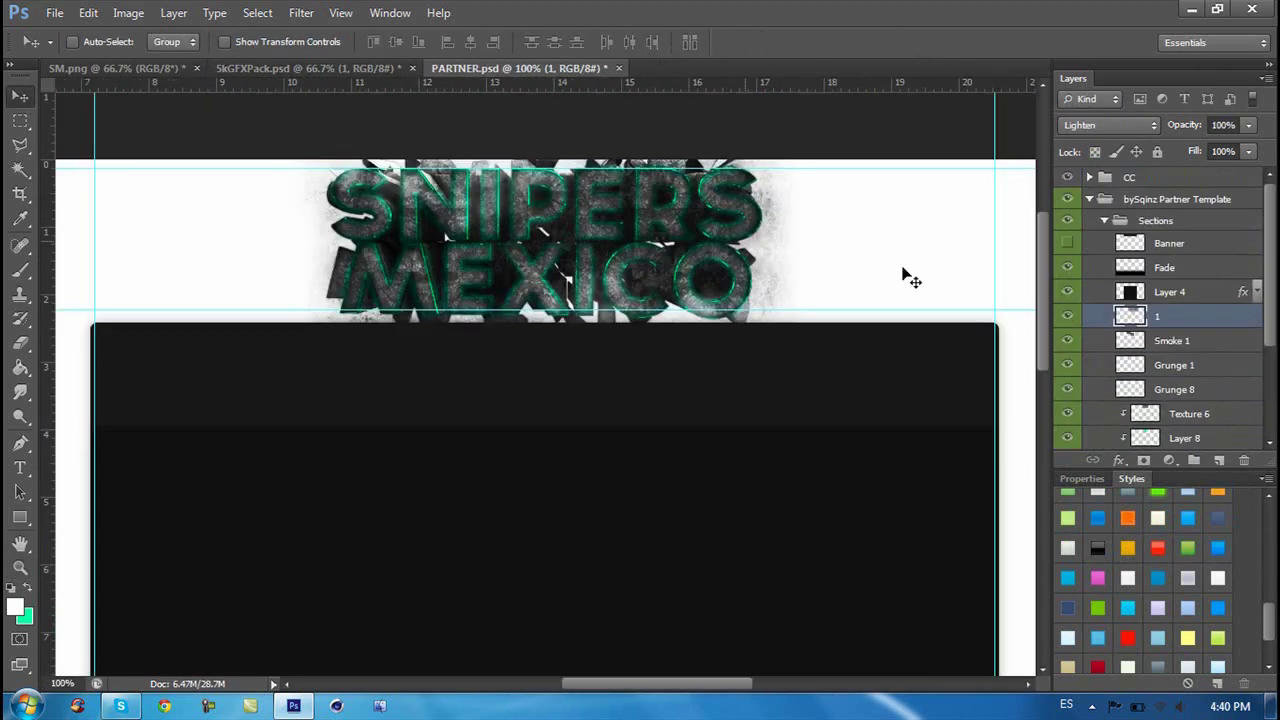
Step: Duplicate and merge grunge texture layer 1, then shift the copy to the left
key(ctrl+j)
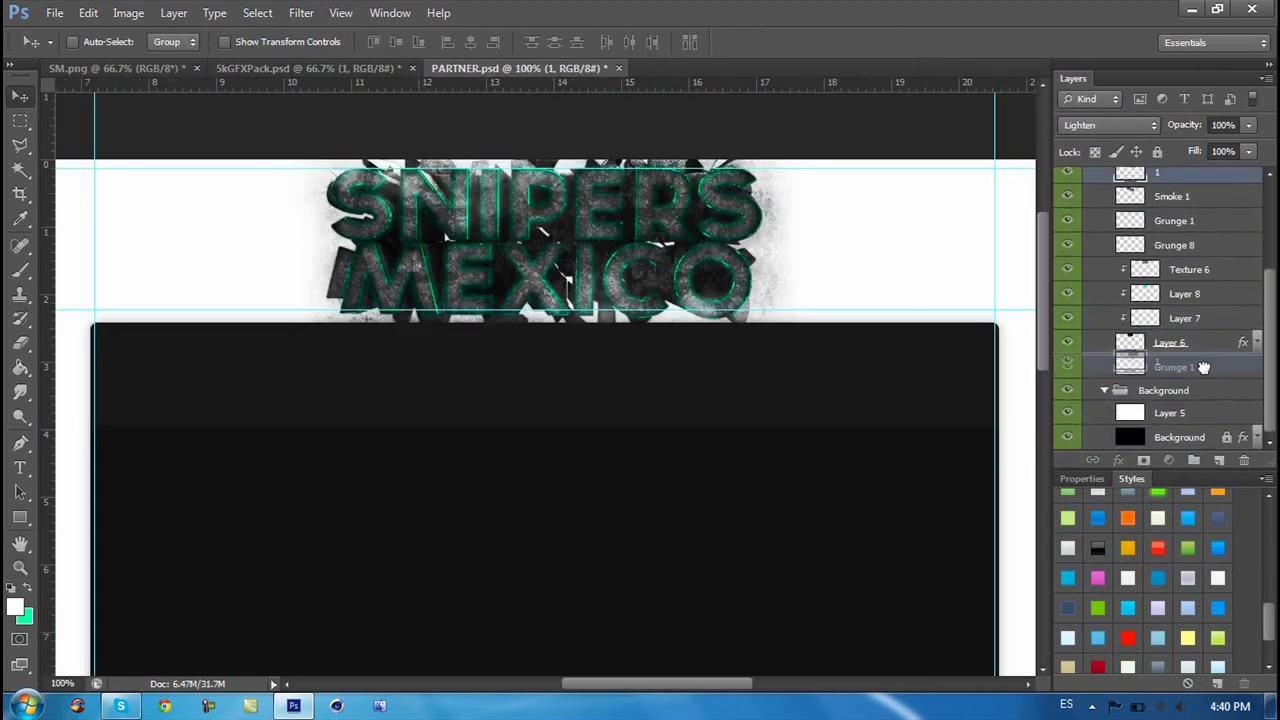
key(ctrl+e)
scroll(751, 266, down, 3)
key(b)
right_click(794, 286)
click(20, 96)
drag(703, 168, 418, 168)
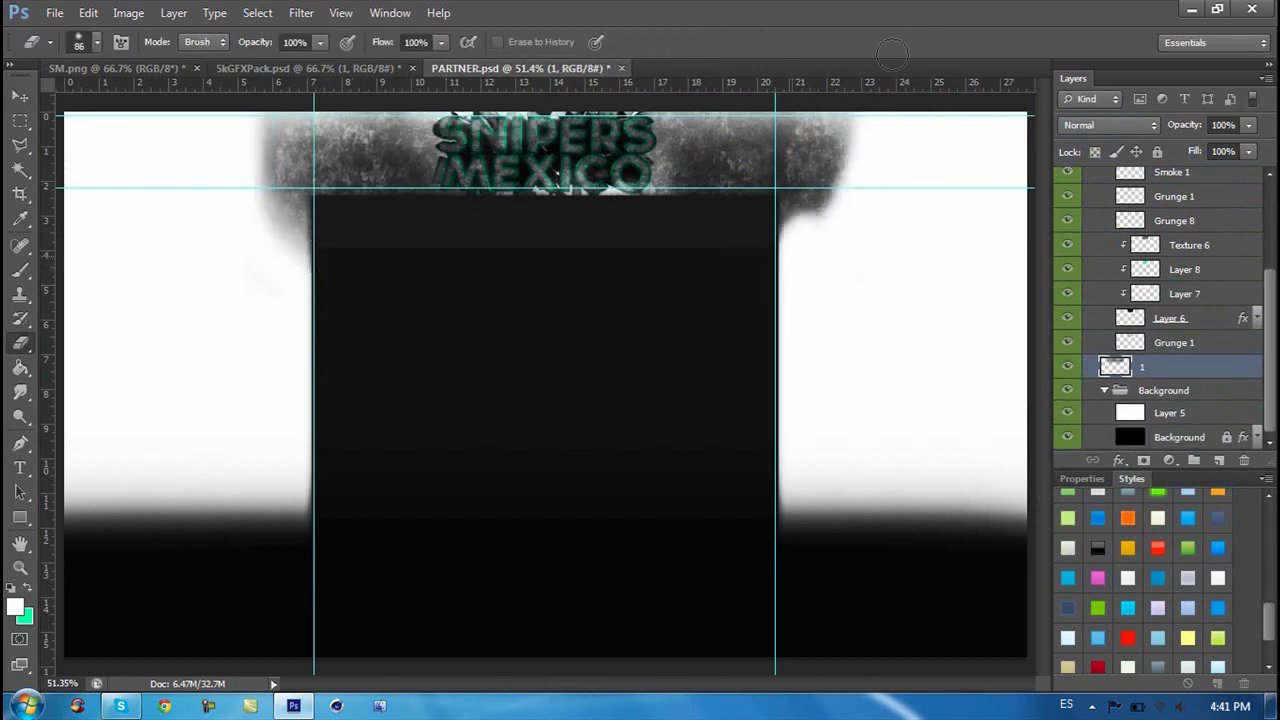
Step: Set layer 1 to Hard Light blending at 35% opacity
click(1108, 125)
click(1100, 380)
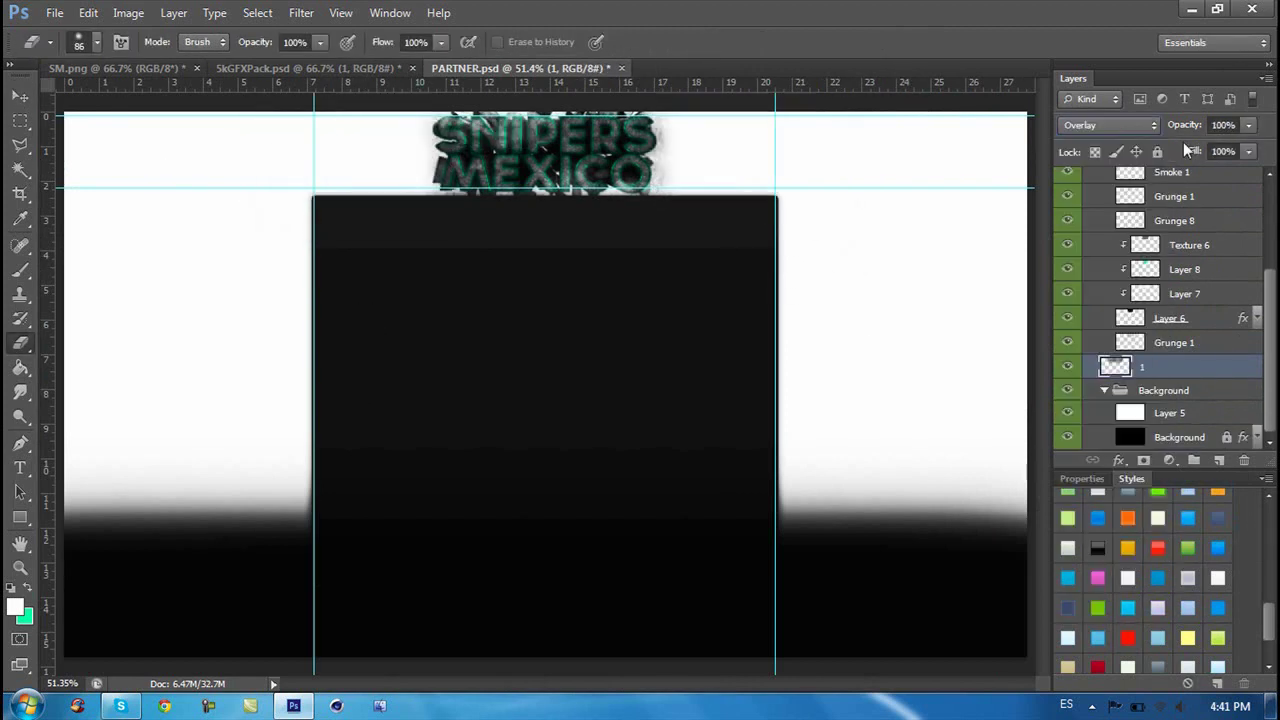
key(ctrl+plus)
key(ctrl+plus)
key(v)
key(shift+plus)
drag(1248, 125, 1187, 146)
Step: Bring a 5k GFX pack texture in as layer 2, add a flipped copy on the right at 43% opacity
click(352, 68)
mouse_move(430, 130)
mouse_down()
mouse_move(375, 243)
mouse_move(757, 223)
mouse_up()
key(ctrl+j)
key(ctrl+t)
right_click(240, 275)
click(347, 576)
key(Return)
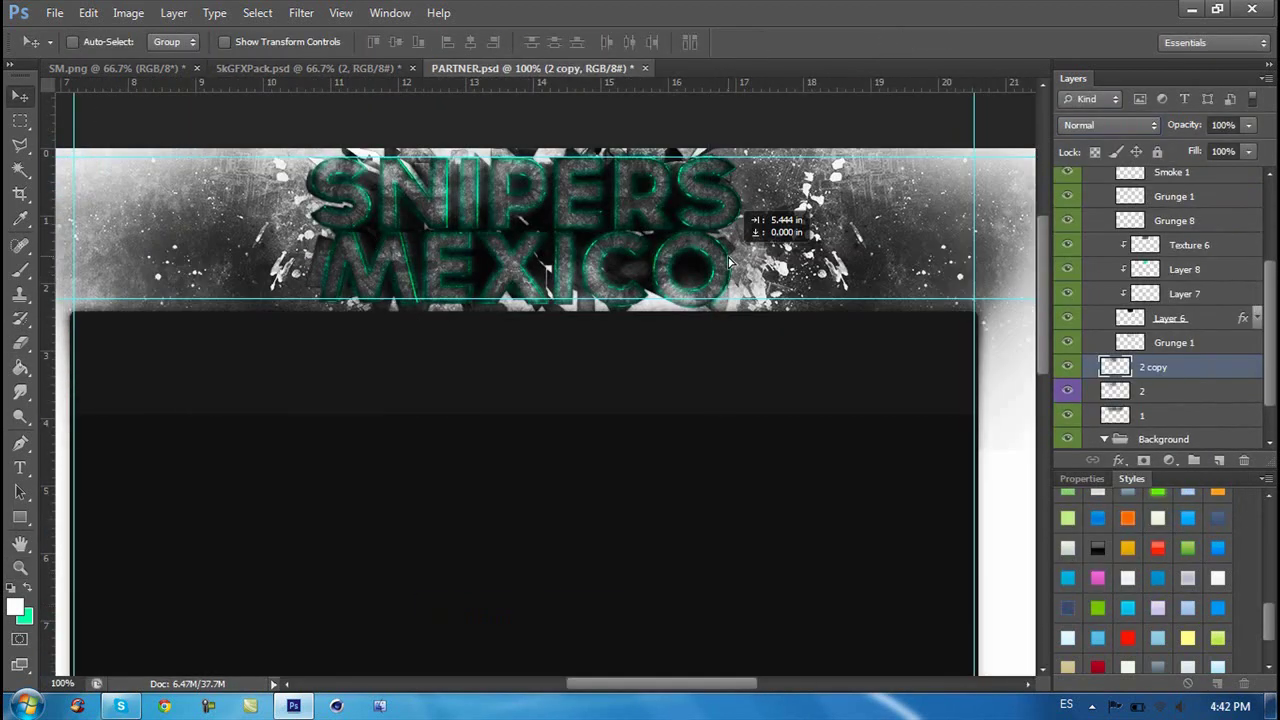
key(ctrl+e)
drag(1248, 125, 1196, 150)
key(e)
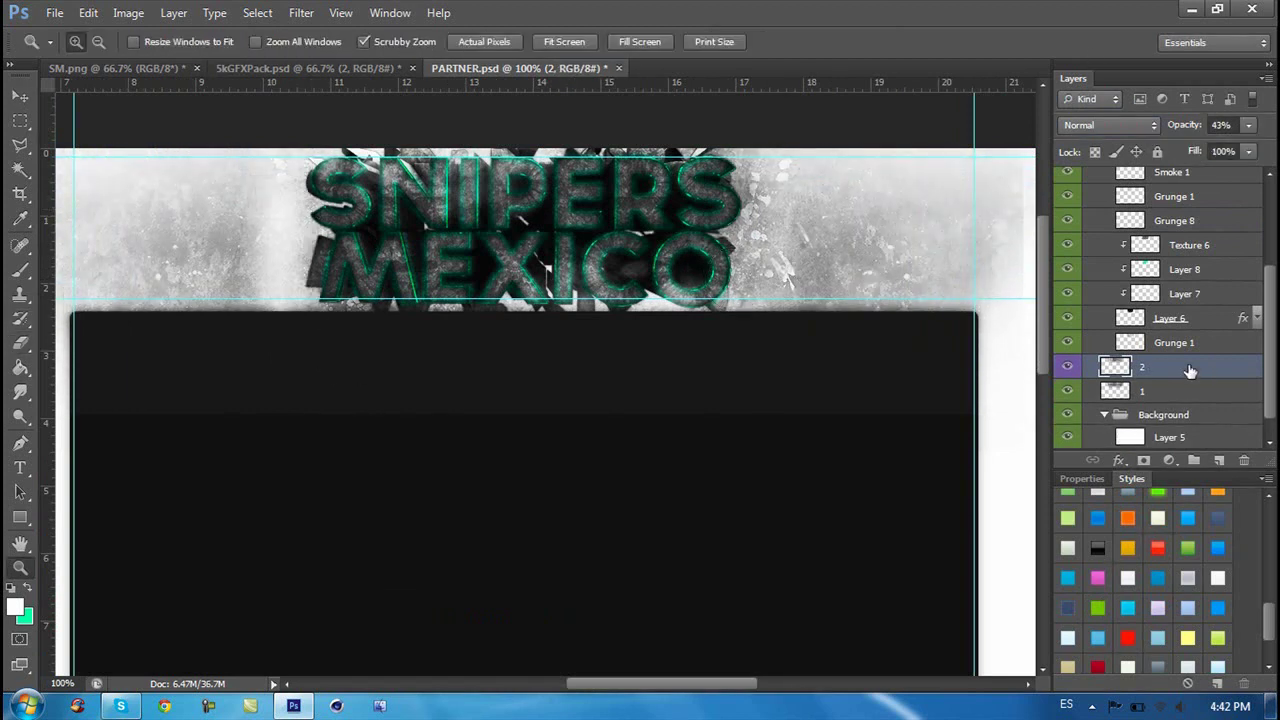
key(v)
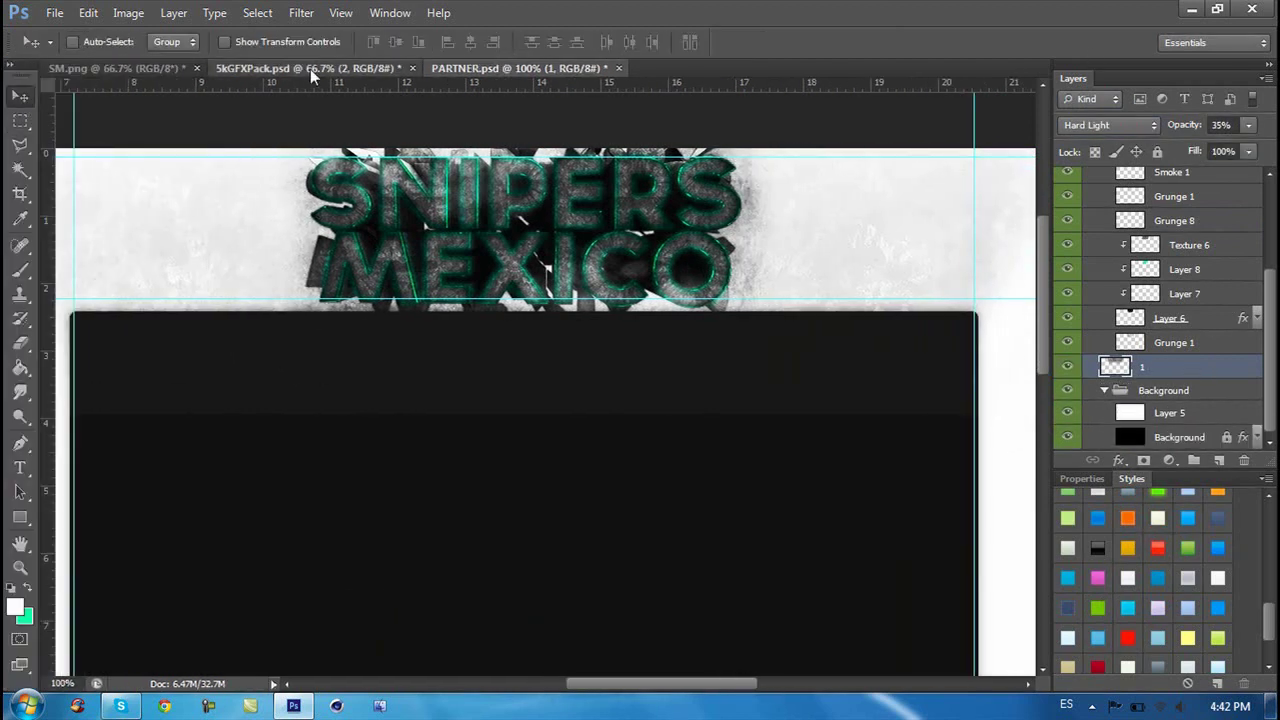
Step: Bring textures 5 and 9 from the pack into the banner, fading texture 9 to 28%
click(270, 68)
mouse_move(1142, 325)
mouse_down()
mouse_move(494, 101)
mouse_move(520, 310)
mouse_up()
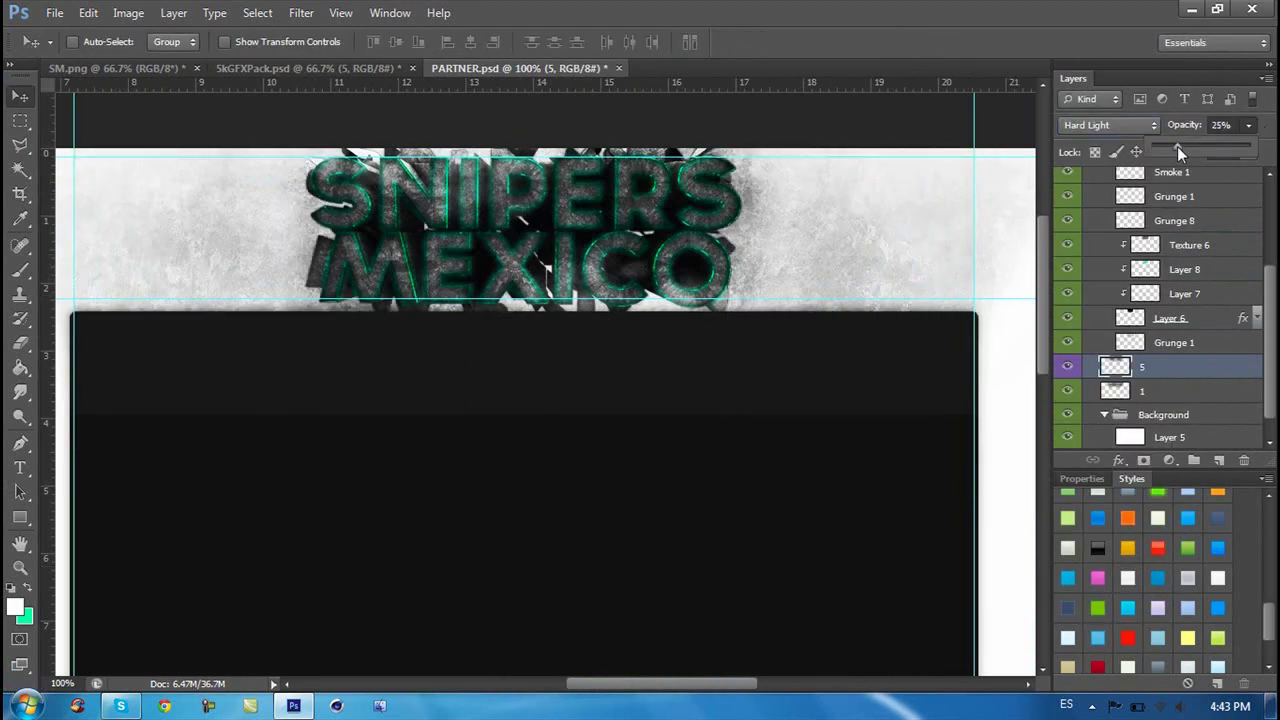
click(308, 68)
click(1068, 218)
click(1068, 242)
click(1068, 290)
drag(1142, 315, 840, 330)
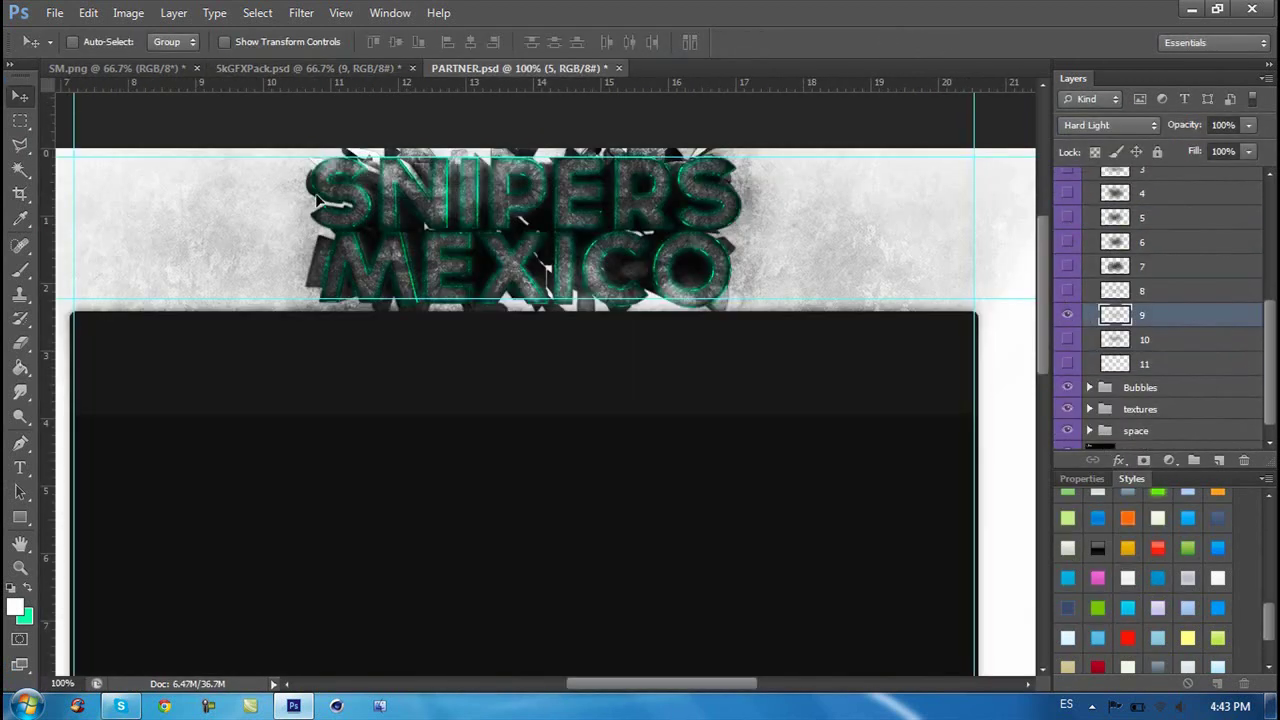
key(Delete)
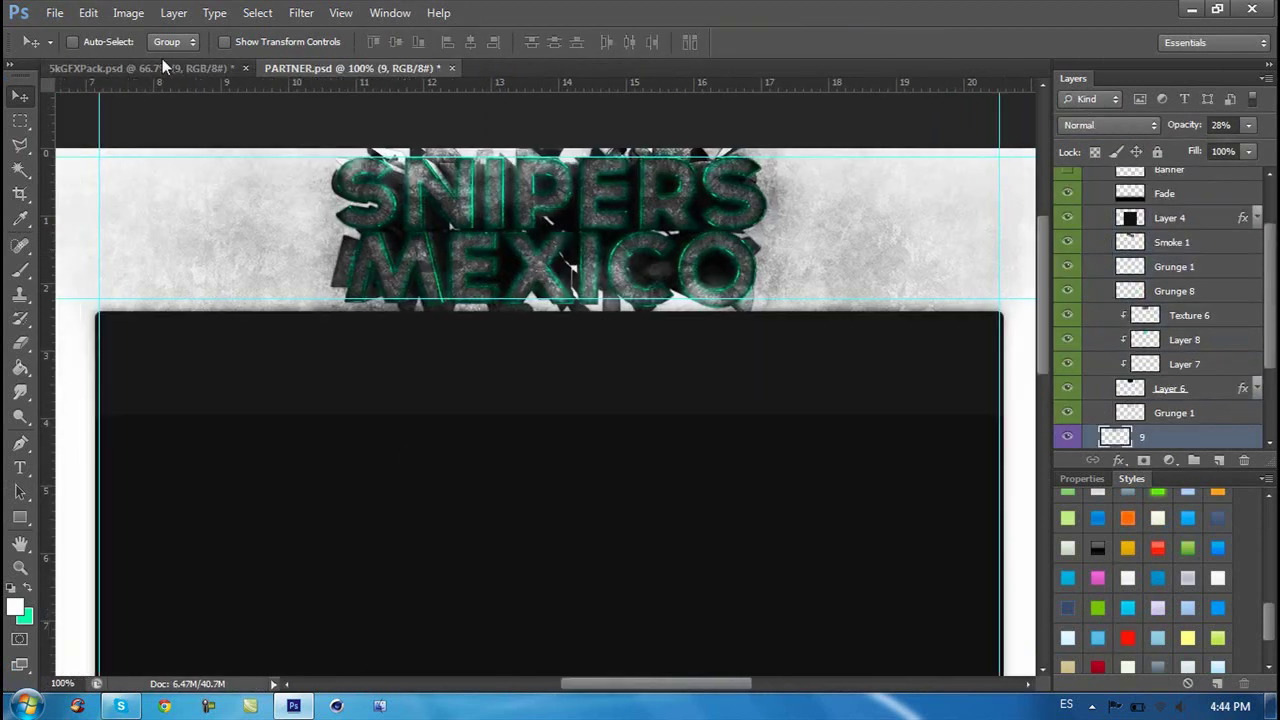
Step: Stretch the Layer 9 space texture across the header in Linear Dodge (Add), erasing with a 150 px brush
click(163, 62)
click(1068, 391)
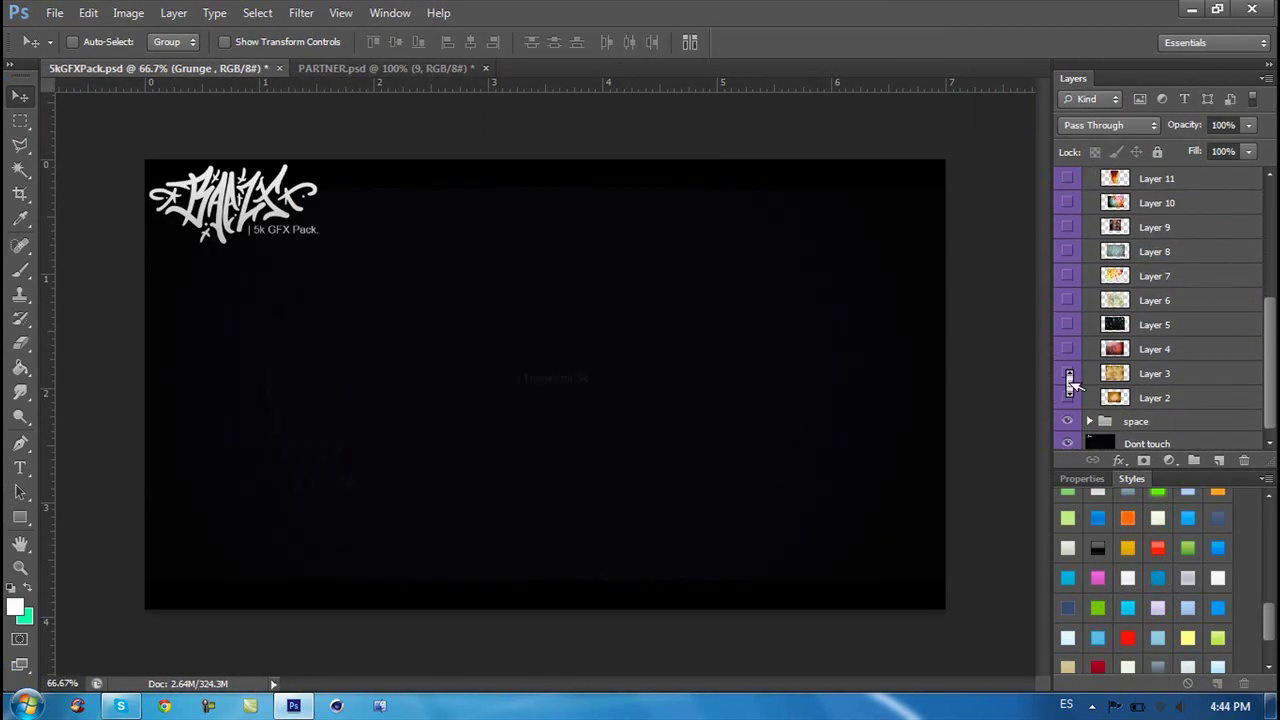
click(1068, 373)
drag(545, 380, 888, 260)
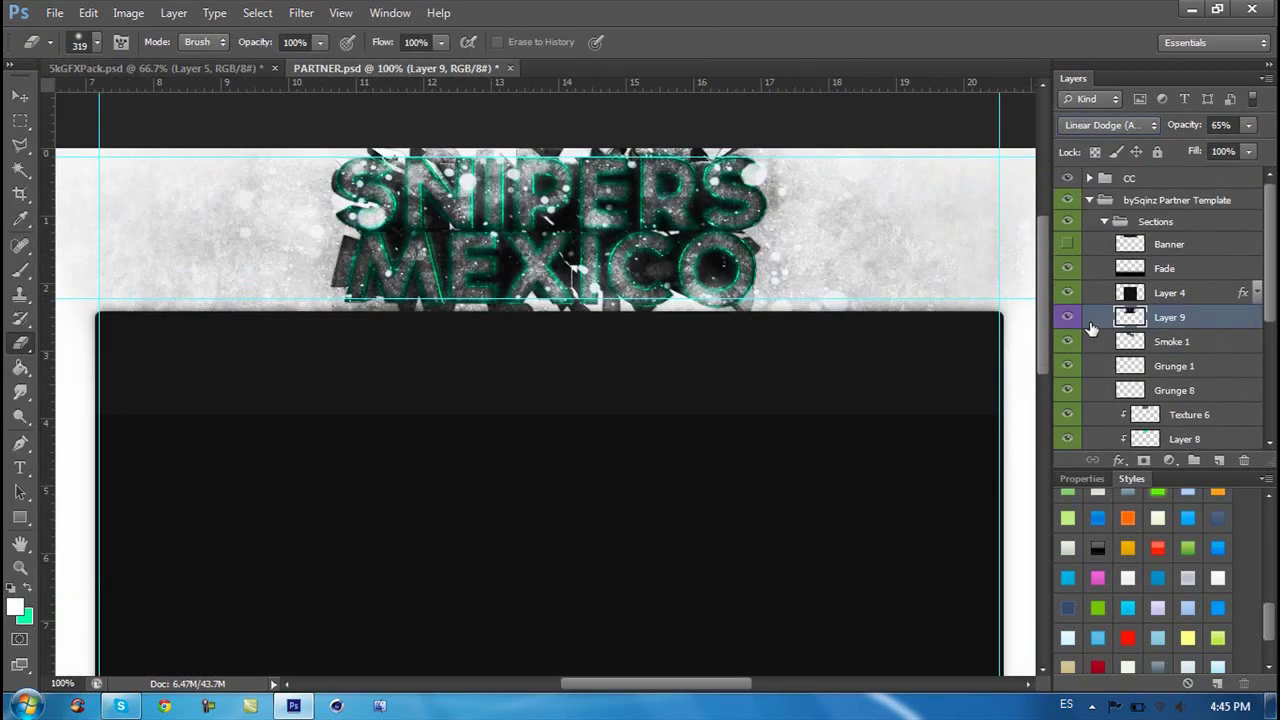
click(1108, 125)
click(1088, 326)
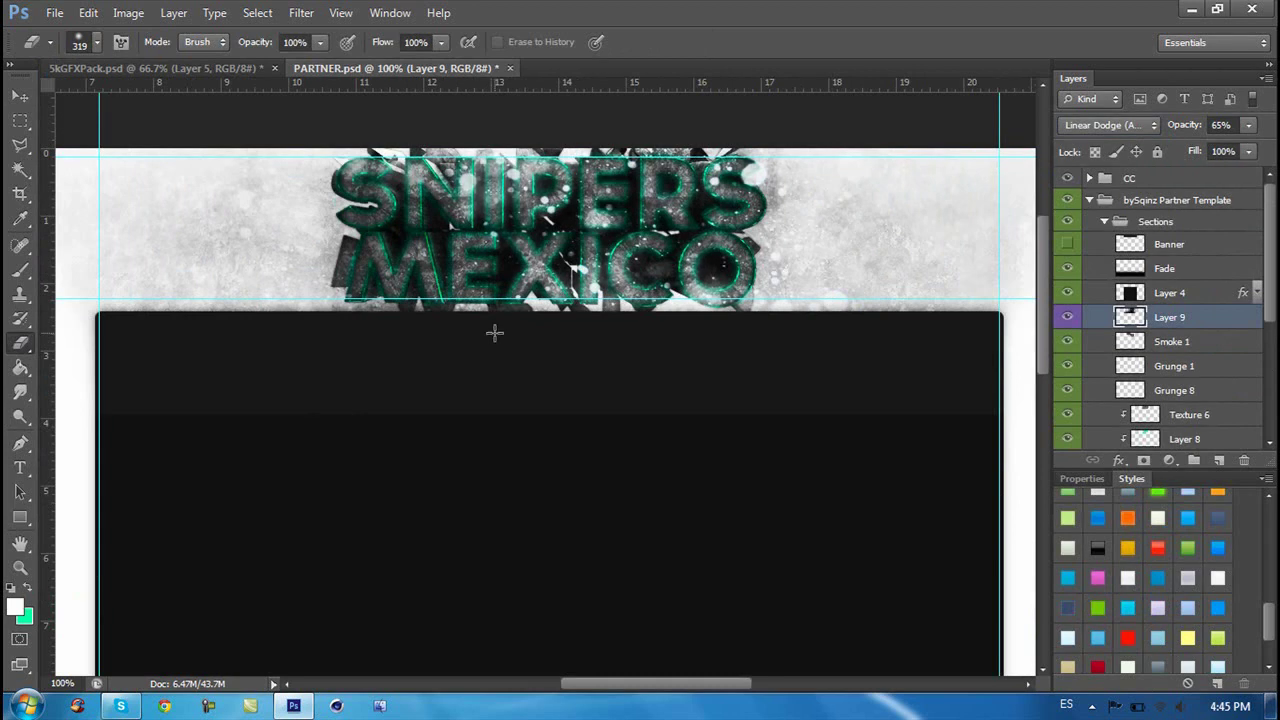
click(80, 42)
drag(50, 103, 31, 103)
click(578, 77)
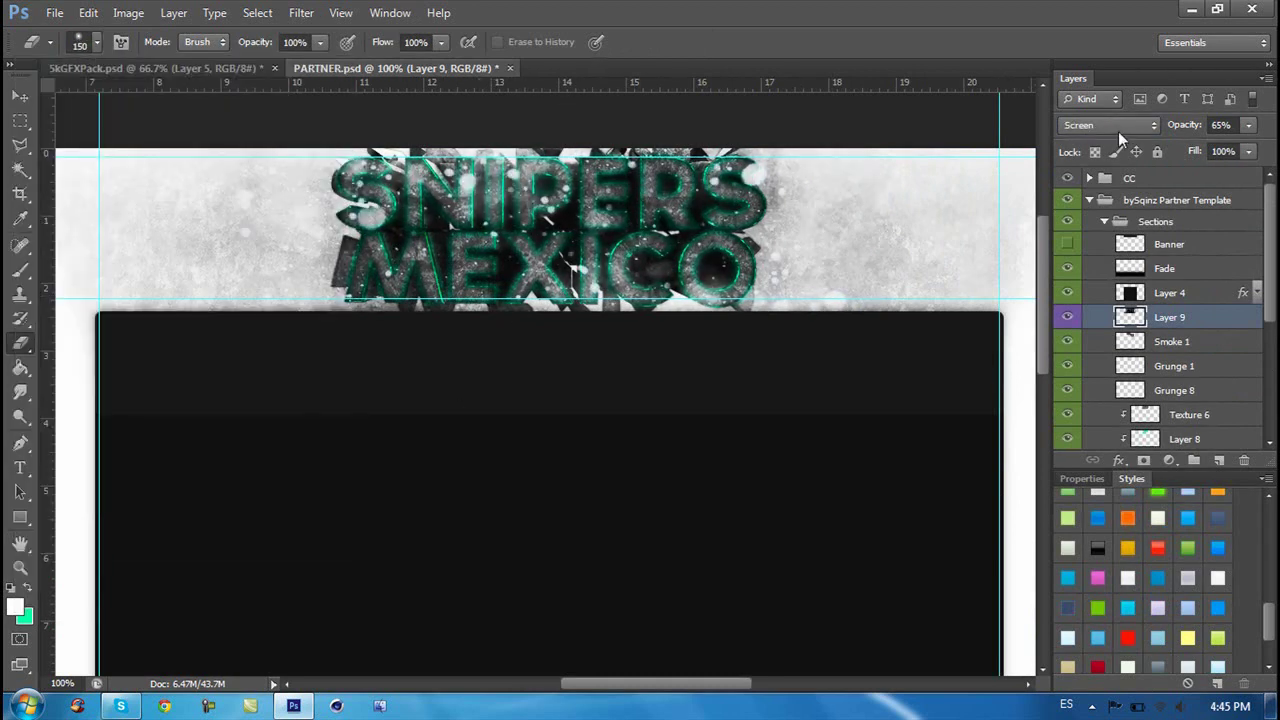
key(v)
key(0)
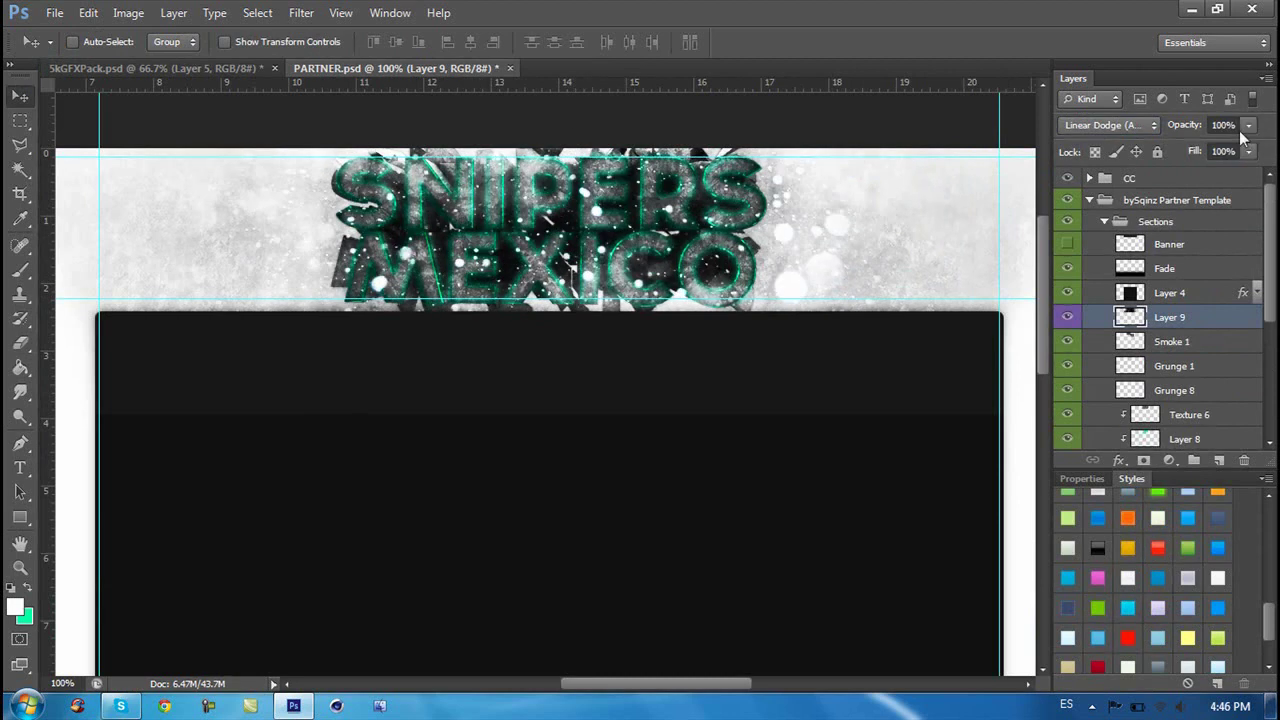
Step: Close the 5k GFX pack, open the texture pack, and close the JAV50CAL color corrections file
key(ctrl+Tab)
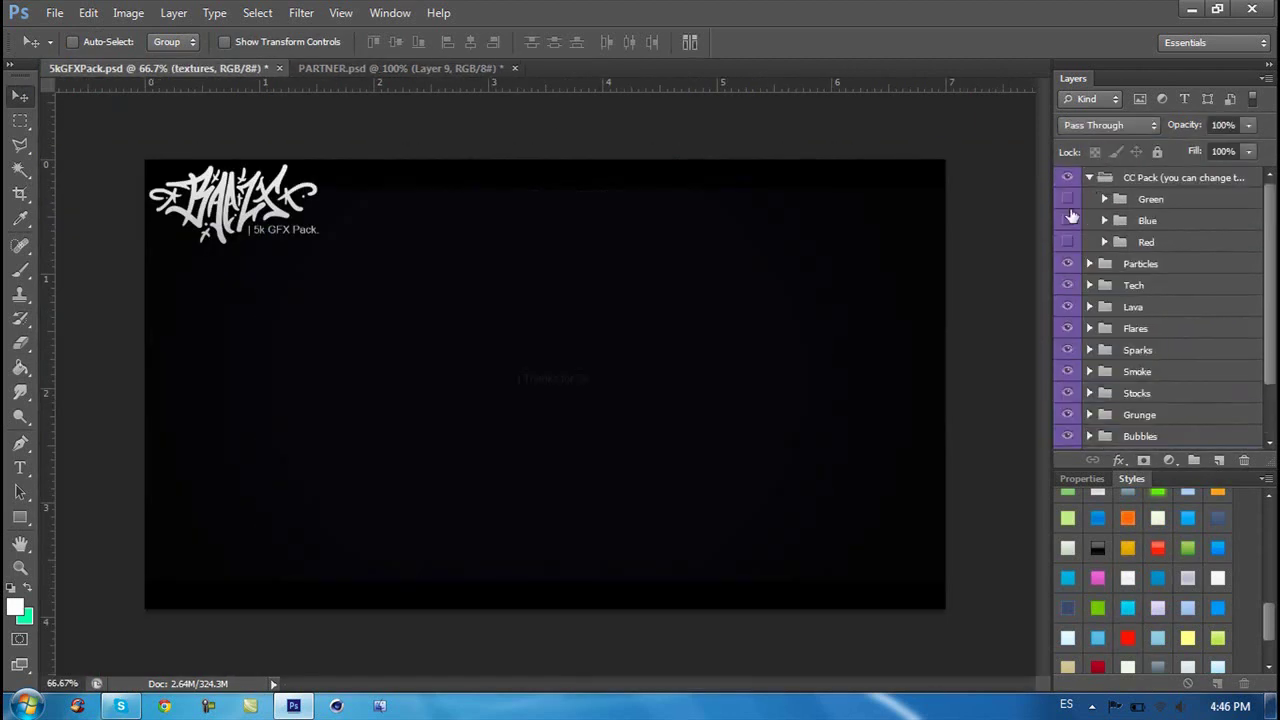
key(ctrl+w)
key(ctrl+o)
click(708, 371)
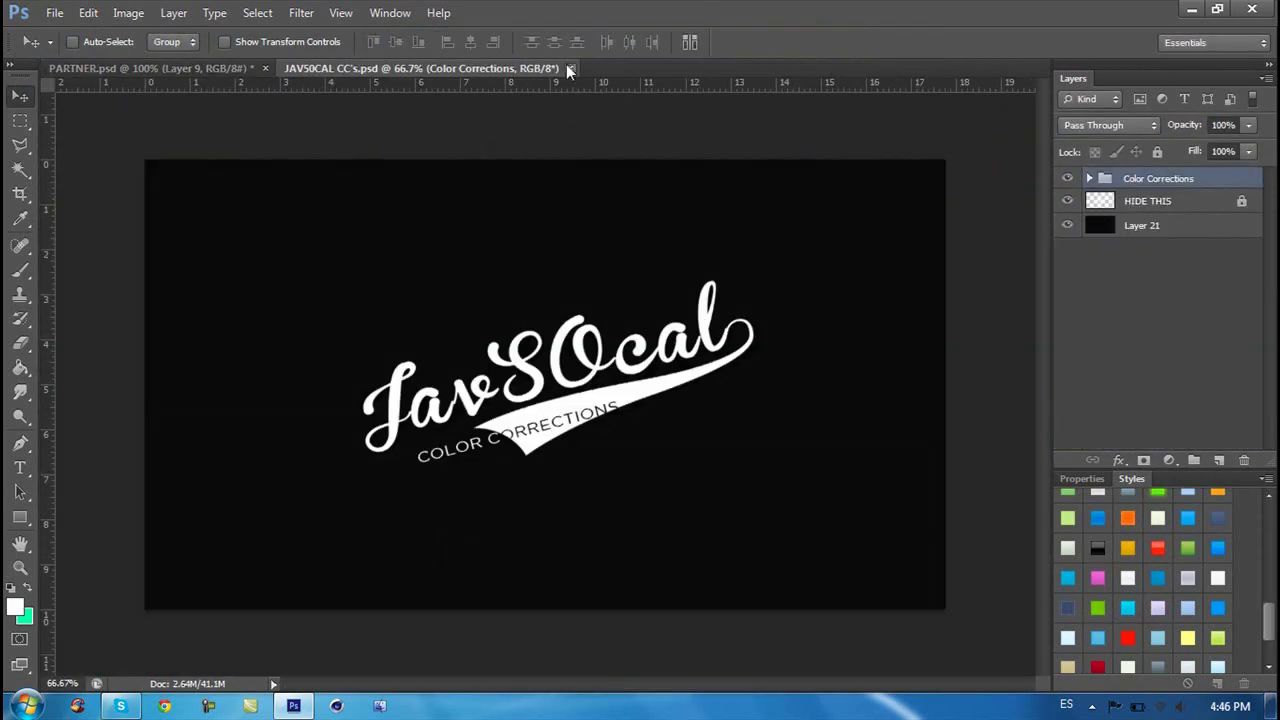
click(567, 70)
key(Return)
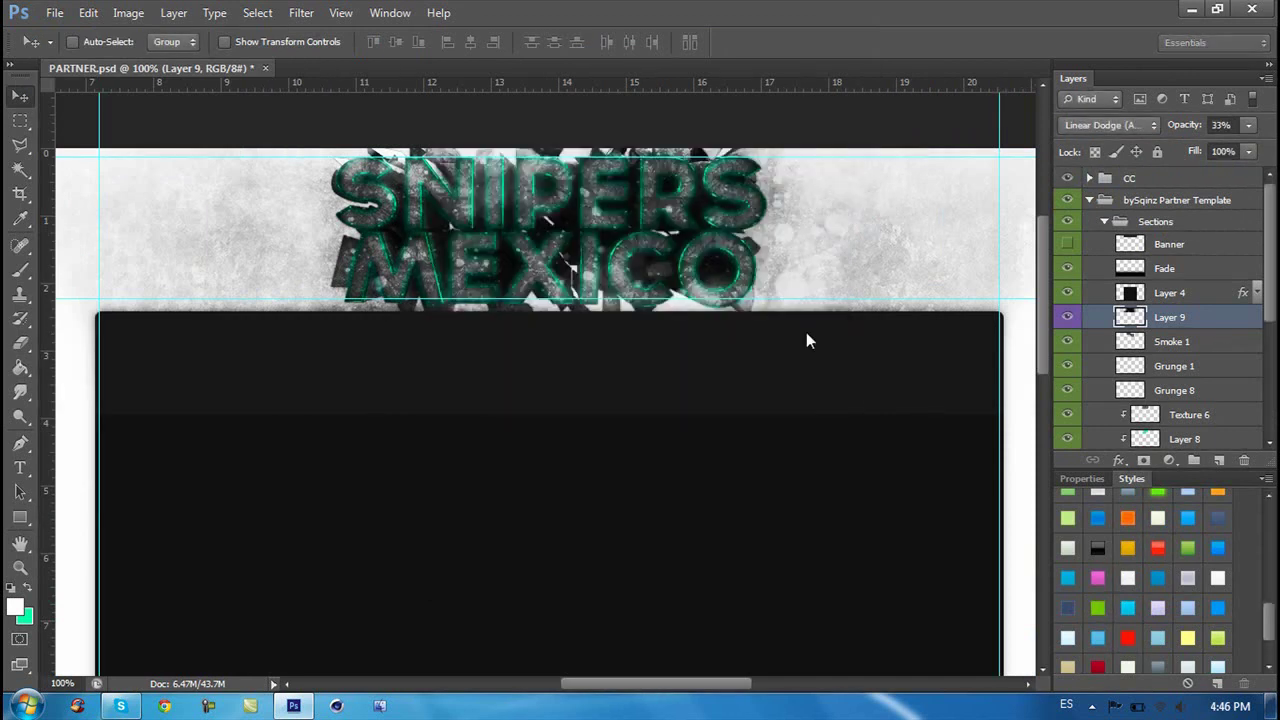
Step: Fill the banner with Texture2 and a copy in the Background group, deleting layers 9 and 5
drag(640, 371, 228, 254)
key(ctrl+0)
key(ctrl+t)
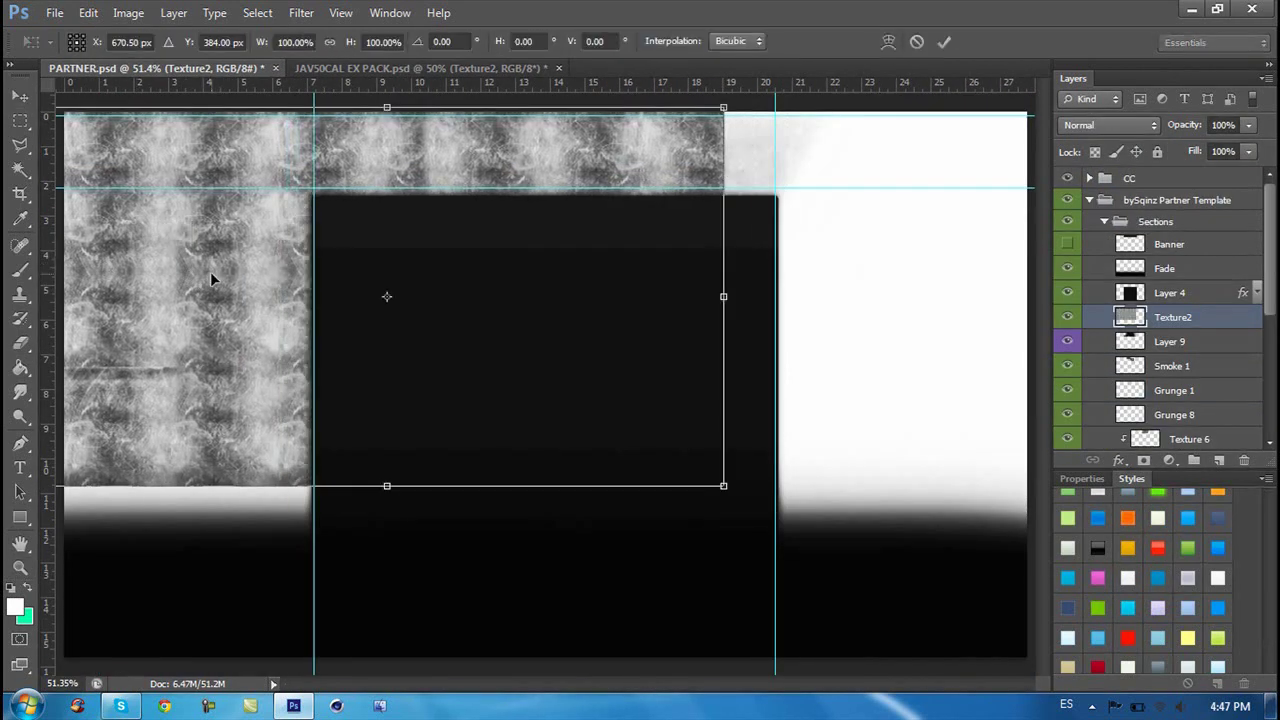
key(Return)
mouse_move(257, 443)
mouse_down()
mouse_move(606, 451)
mouse_move(668, 112)
mouse_up()
key(e)
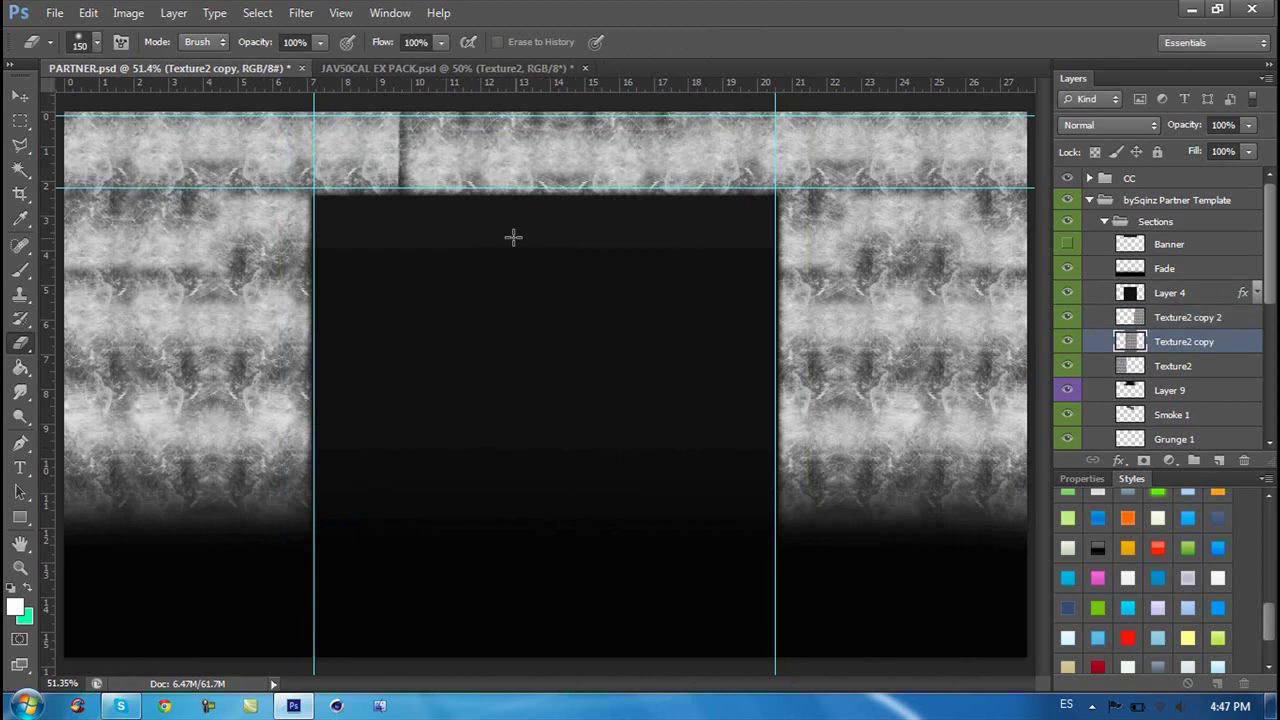
drag(1203, 325, 1093, 380)
click(1075, 391)
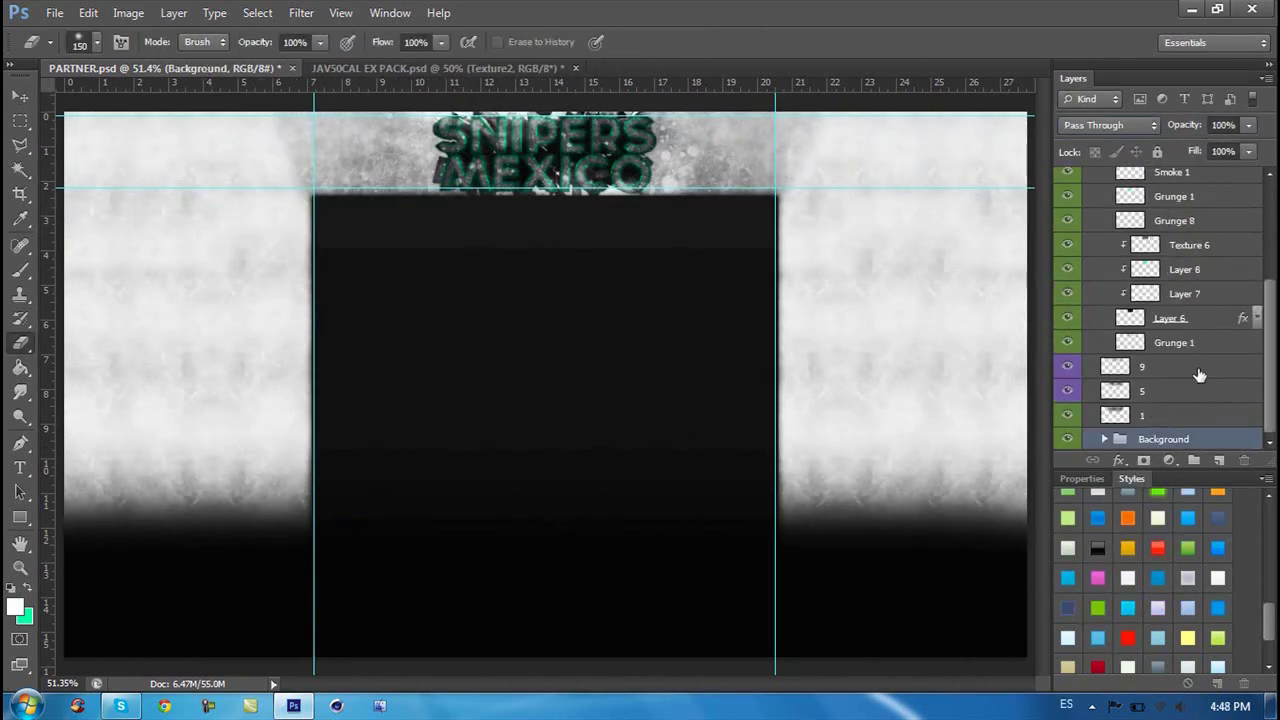
click(1199, 370)
shift+click(1177, 390)
key(Delete)
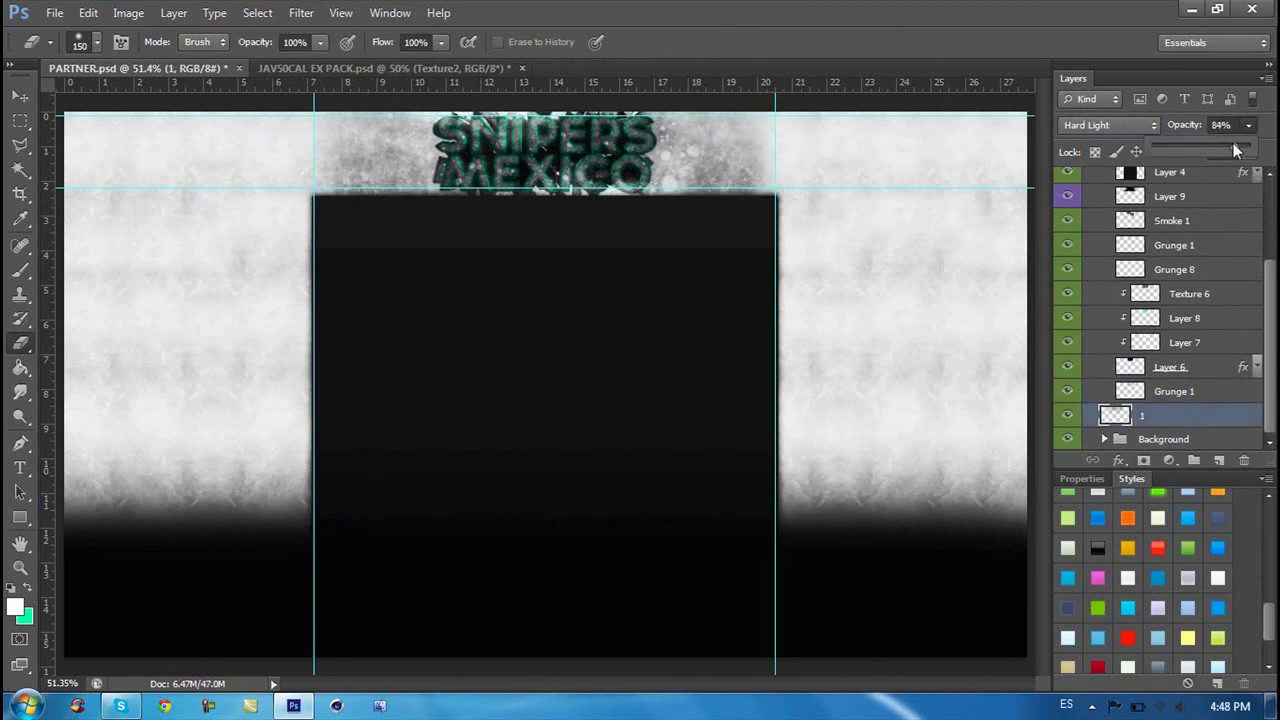
Step: Place a recoloured Flare2 over the SNIPERS MEXICO header at 80% opacity, closing the texture pack unsaved
click(548, 172)
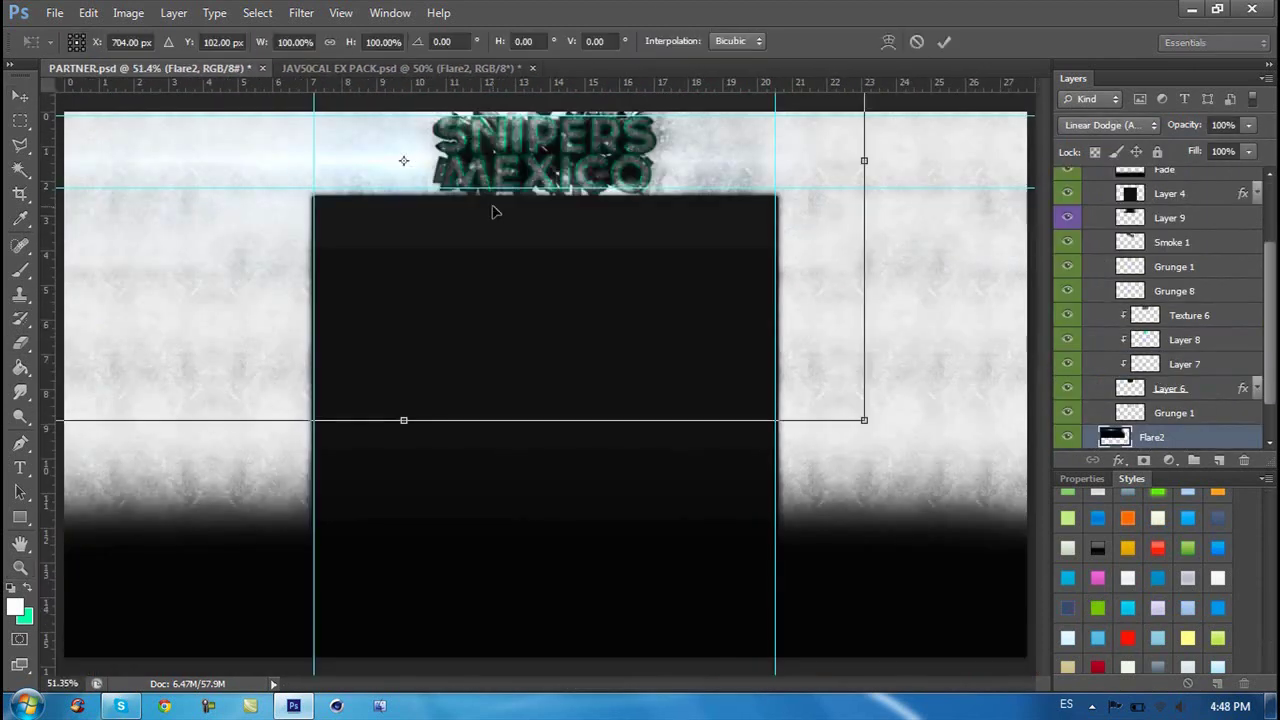
key(v)
drag(529, 198, 639, 187)
key(ctrl+z)
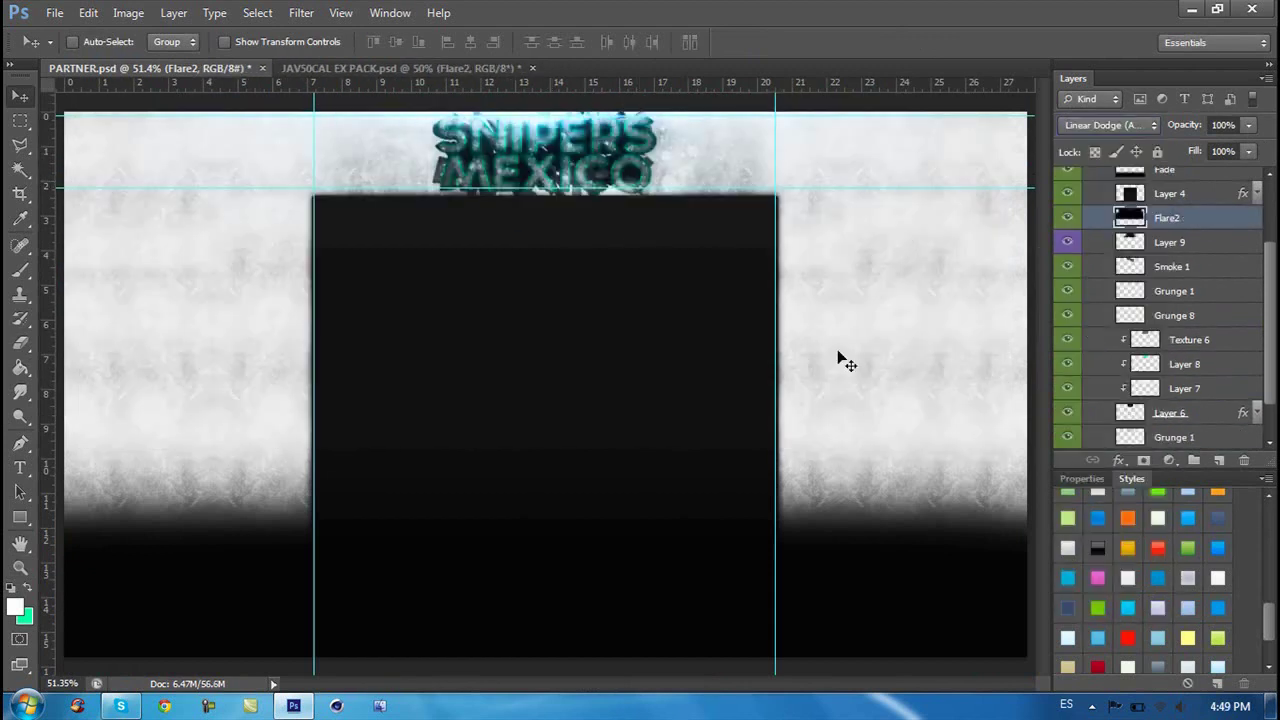
key(ctrl+1)
key(ctrl+u)
key(Return)
drag(598, 190, 490, 356)
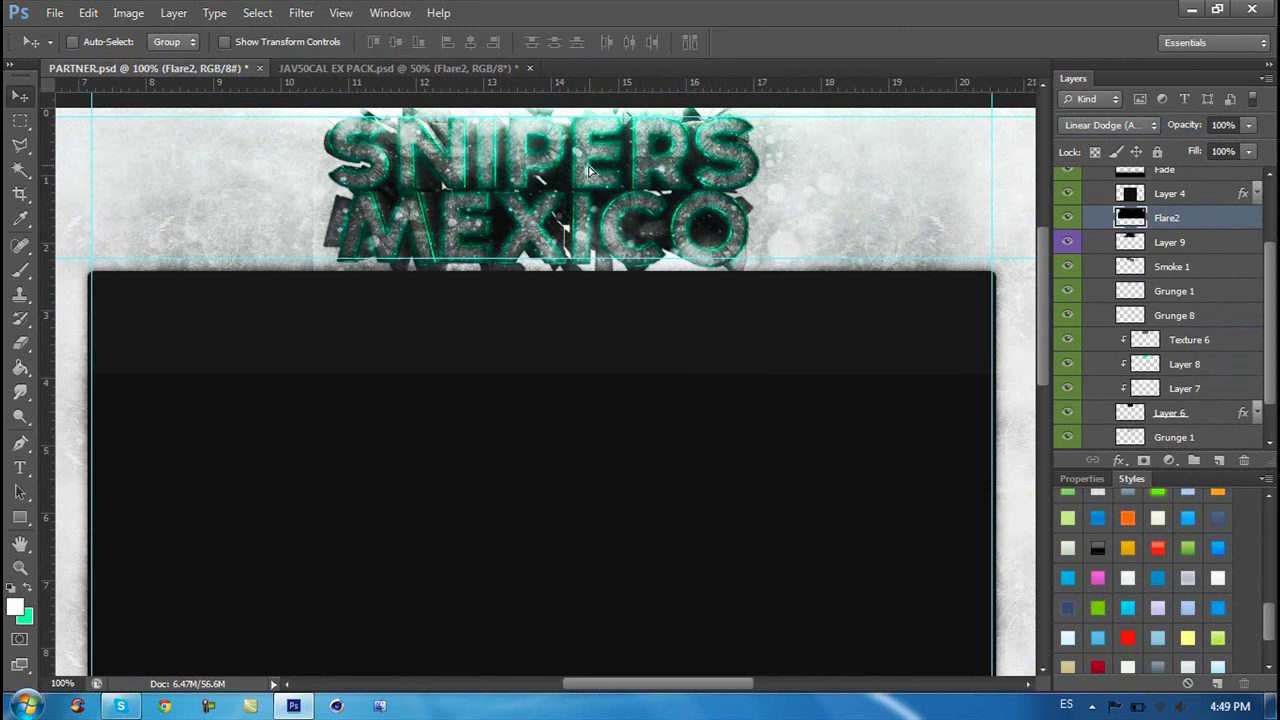
key(ctrl+z)
key(8)
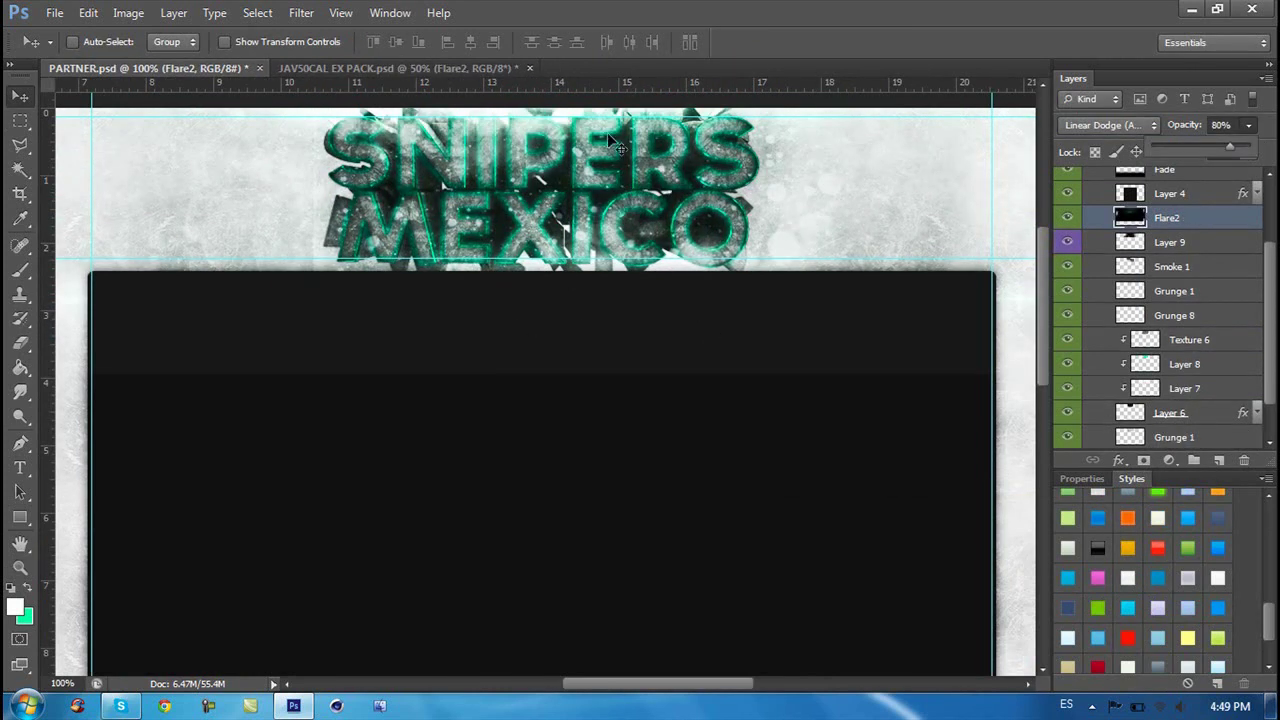
click(556, 68)
click(668, 280)
Step: Create a new tint layer and paint saturated green over the header's left side
click(1219, 460)
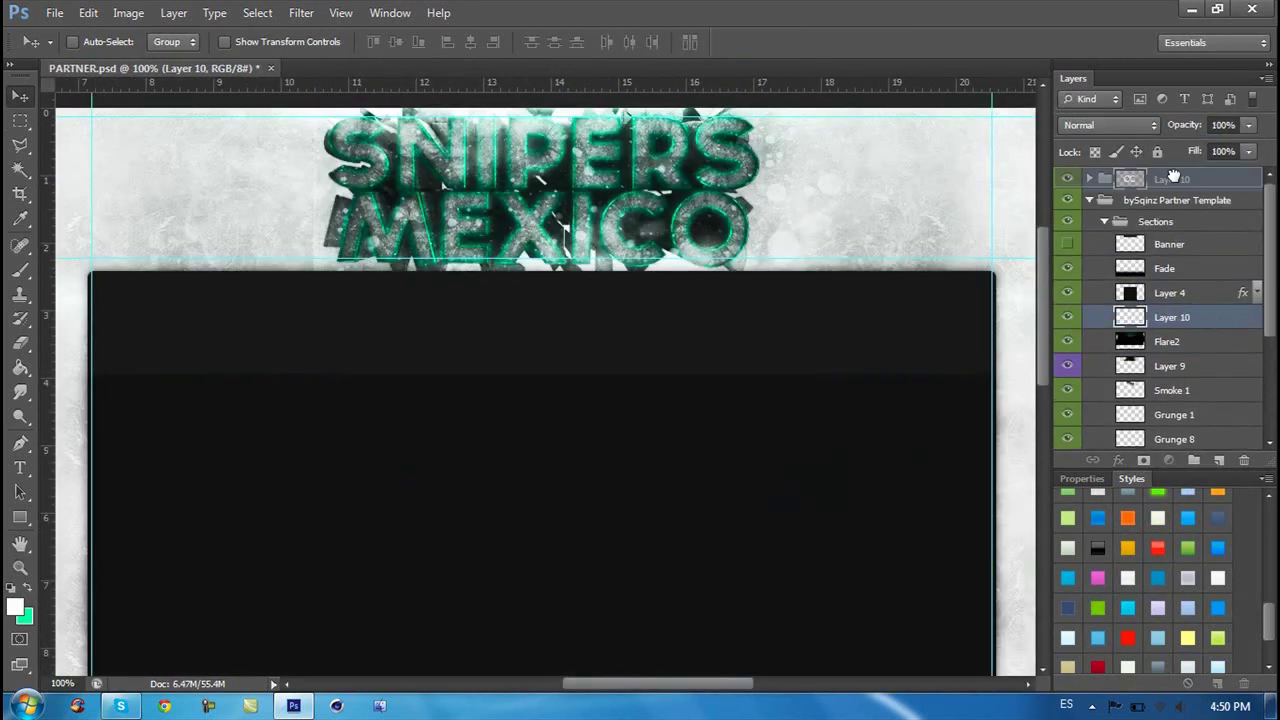
key(i)
click(15, 607)
click(840, 340)
click(830, 260)
click(1039, 180)
key(b)
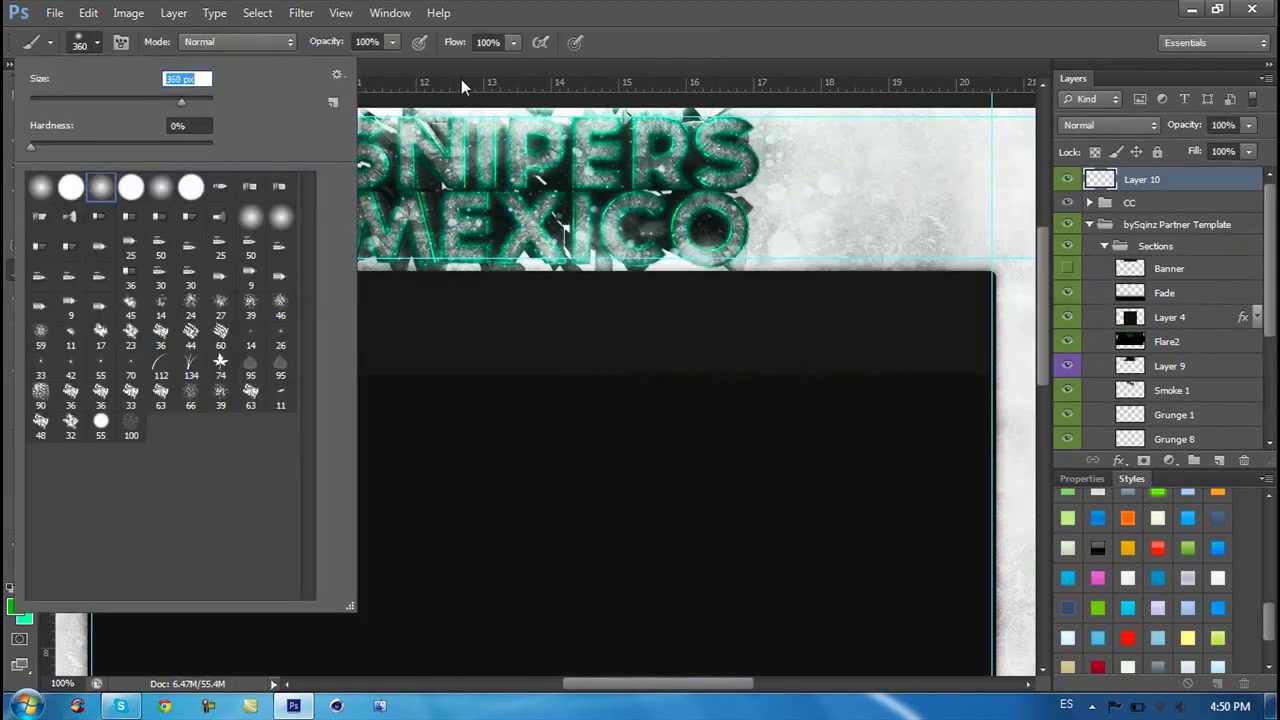
drag(380, 130, 260, 340)
Step: Paint a soft white blob in the middle and red over the header's right
click(15, 607)
click(1039, 180)
click(480, 360)
click(15, 607)
click(1039, 180)
click(600, 230)
click(97, 42)
Step: Add more green to the tint layer and set its blend mode to Hue
key(i)
click(15, 607)
click(1012, 177)
key(b)
click(15, 607)
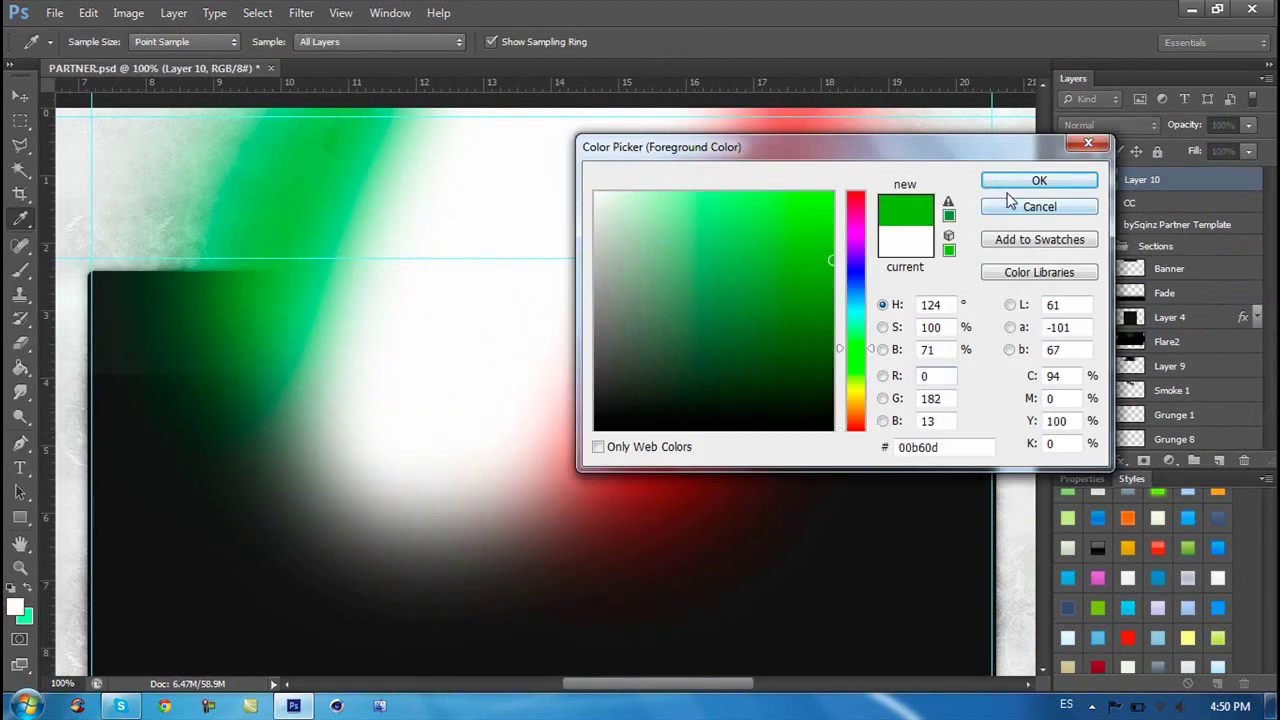
click(1039, 180)
click(15, 607)
click(714, 317)
click(1108, 124)
click(1100, 556)
Step: Shrink the brush to 50 px with white foreground and red background colours
right_click(117, 327)
click(33, 586)
click(15, 607)
click(1012, 177)
click(15, 607)
click(600, 192)
click(1012, 177)
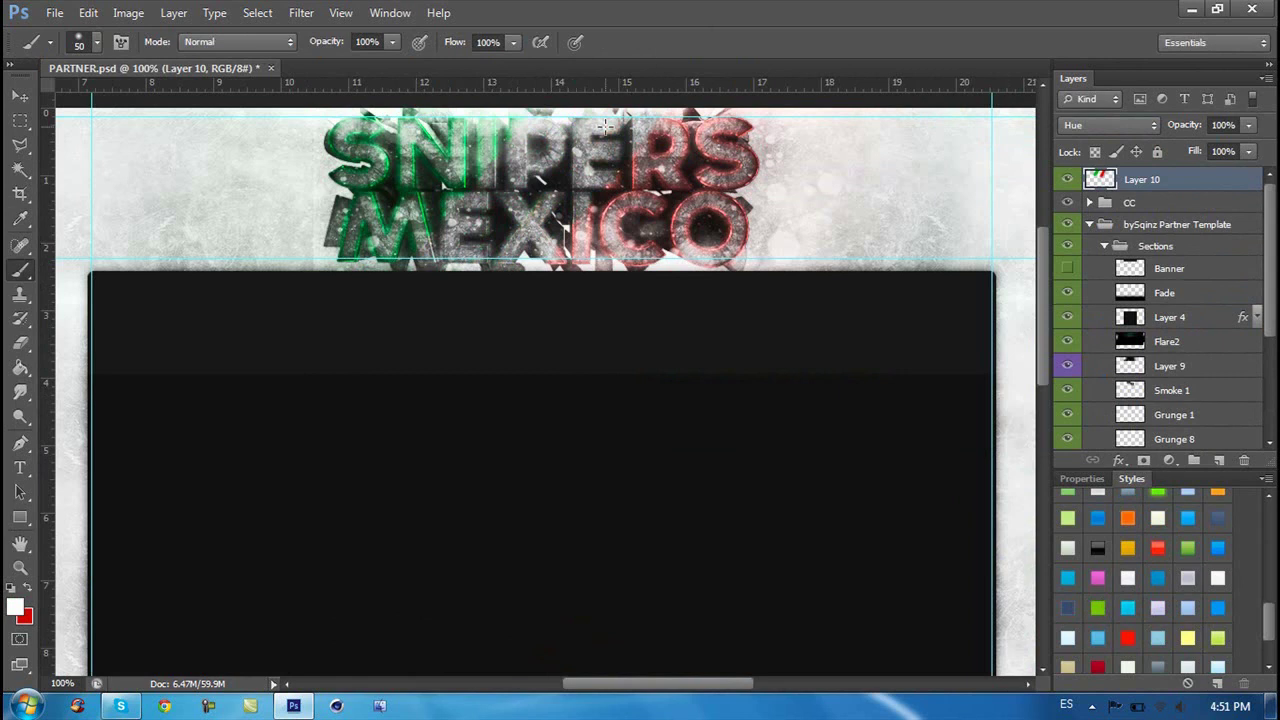
Step: Add a LINK label and duplicate it into four LINK labels flanking the title
key(v)
key(t)
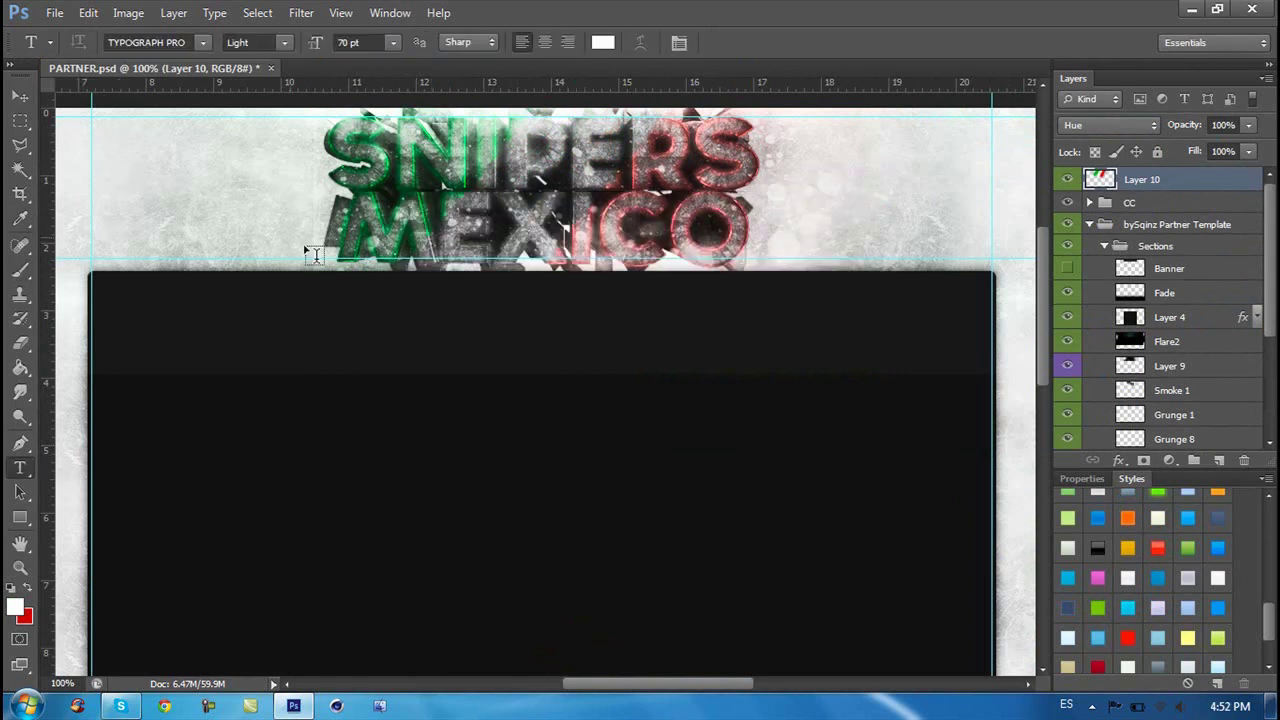
drag(308, 245, 92, 138)
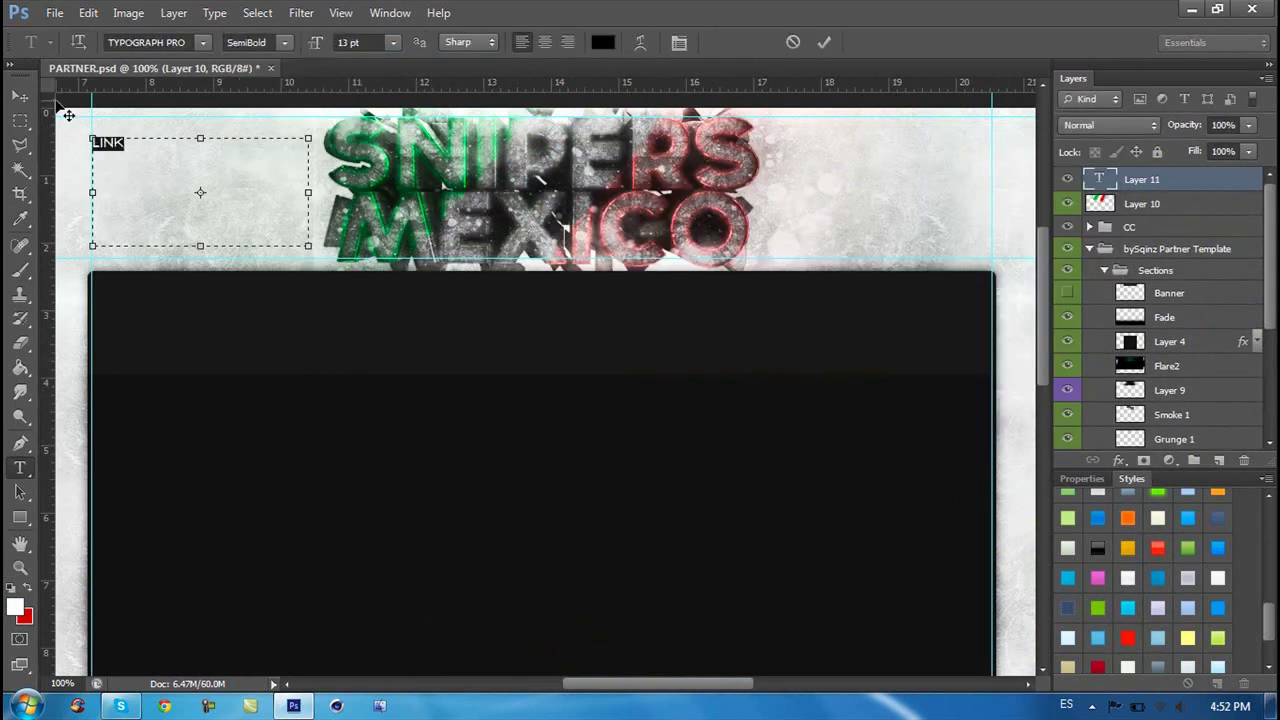
drag(473, 82, 473, 187)
key(ctrl+j)
key(ctrl+t)
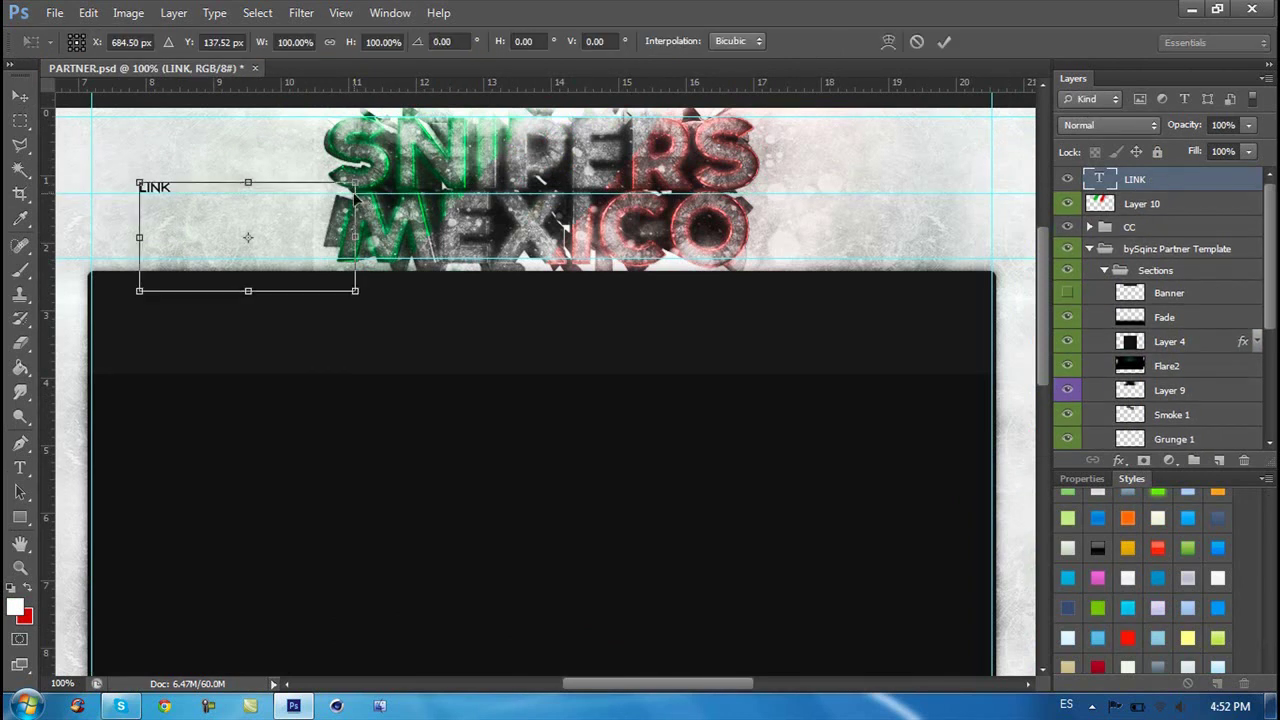
drag(389, 234, 389, 238)
drag(300, 250, 406, 252)
key(Return)
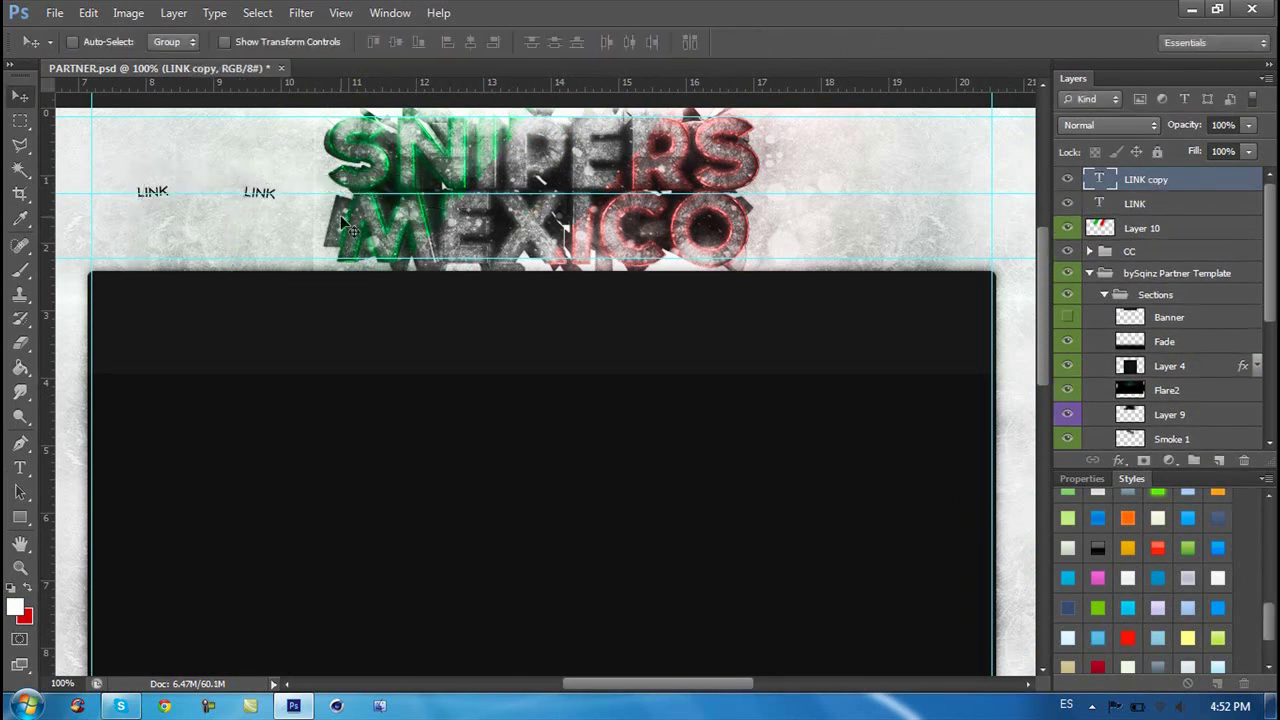
key(ctrl+j)
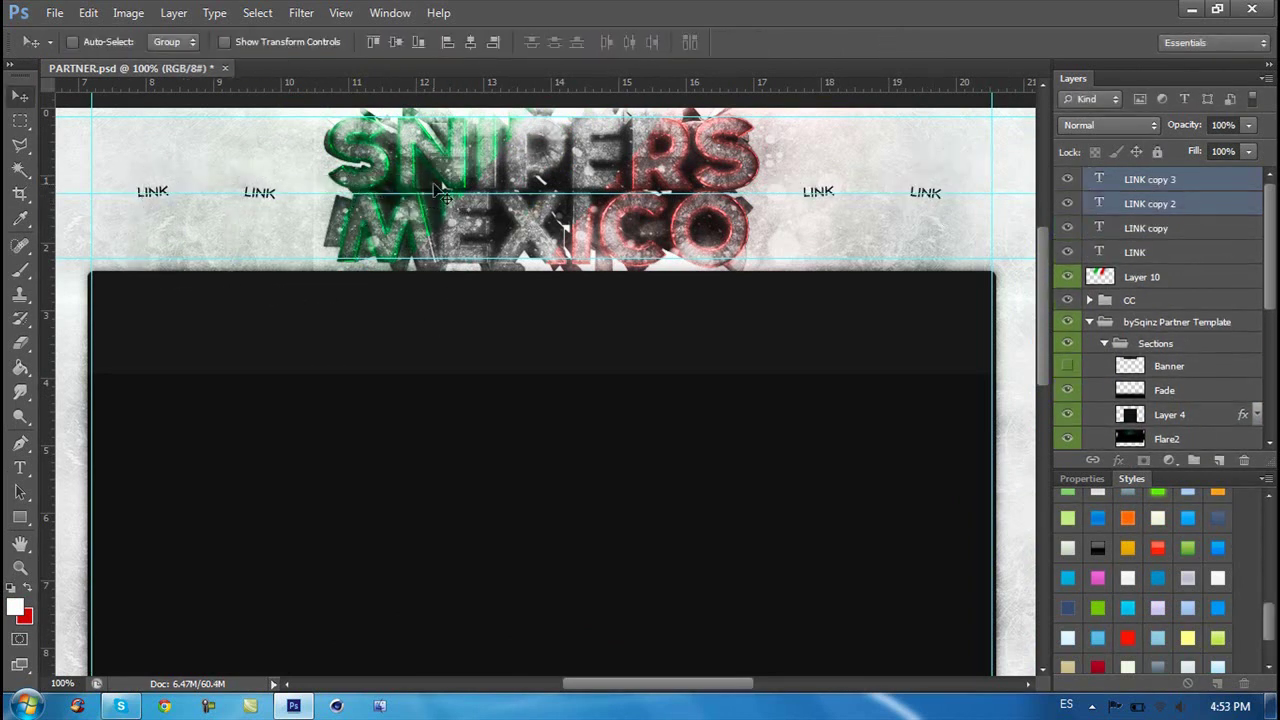
shift+click(1135, 252)
Step: Add the 'DISEÑADO POR' designer credit, rotated 90° to read vertically on the right edge
key(t)
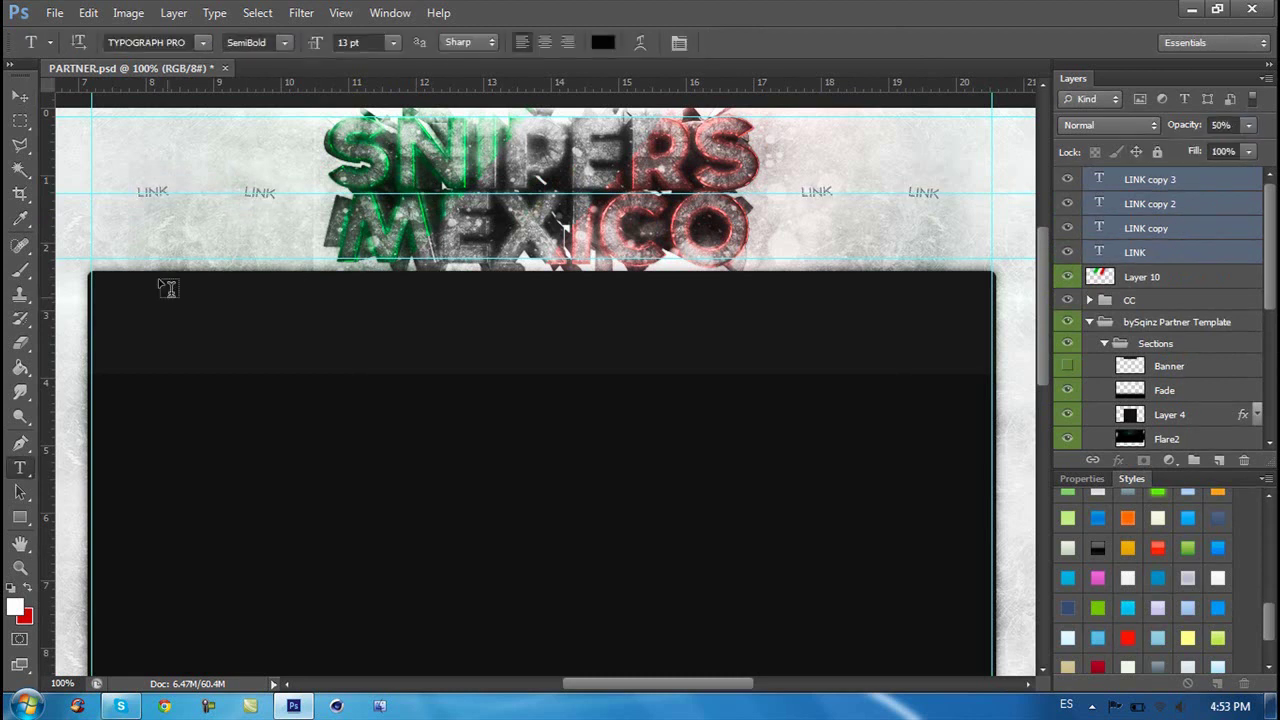
drag(136, 293, 447, 237)
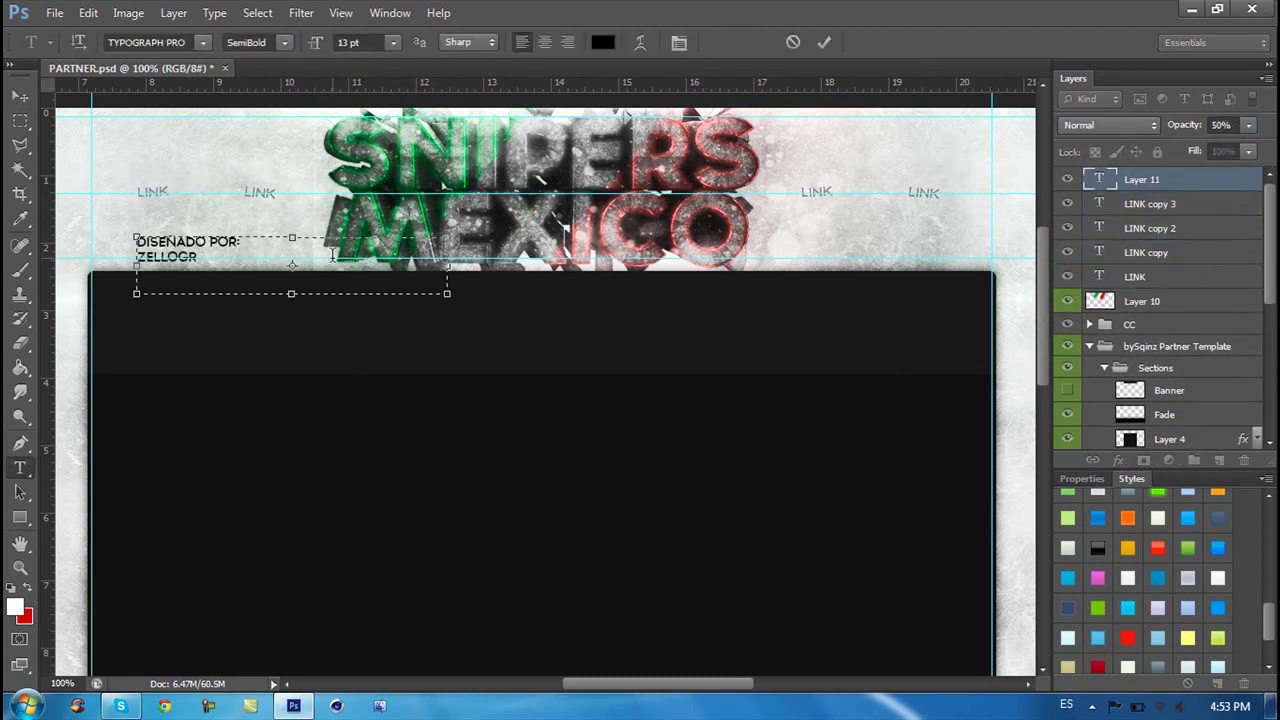
key(ctrl+Return)
key(ctrl+t)
mouse_move(300, 265)
mouse_down()
mouse_move(880, 280)
mouse_move(1000, 330)
mouse_move(815, 572)
mouse_move(800, 345)
mouse_move(843, 303)
mouse_up()
key(Return)
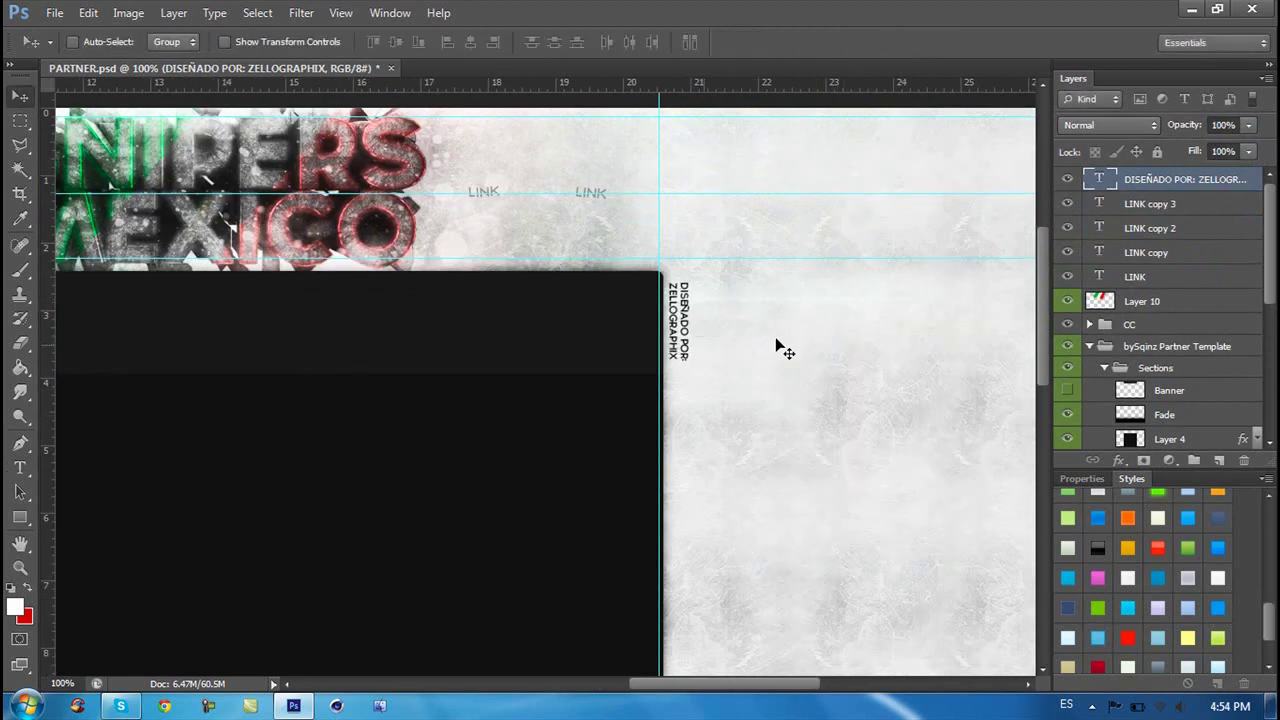